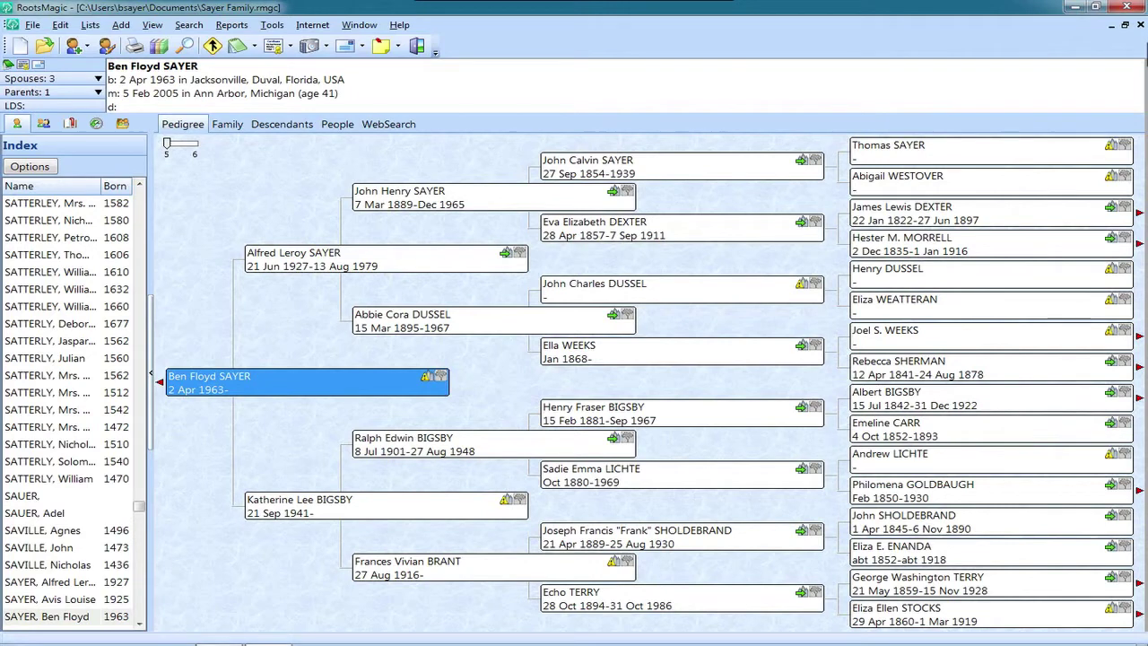
# Open the father's record from the pedigree, review his 1960 marriage and Social Security number facts, and close it.
pyautogui.click(395, 262)
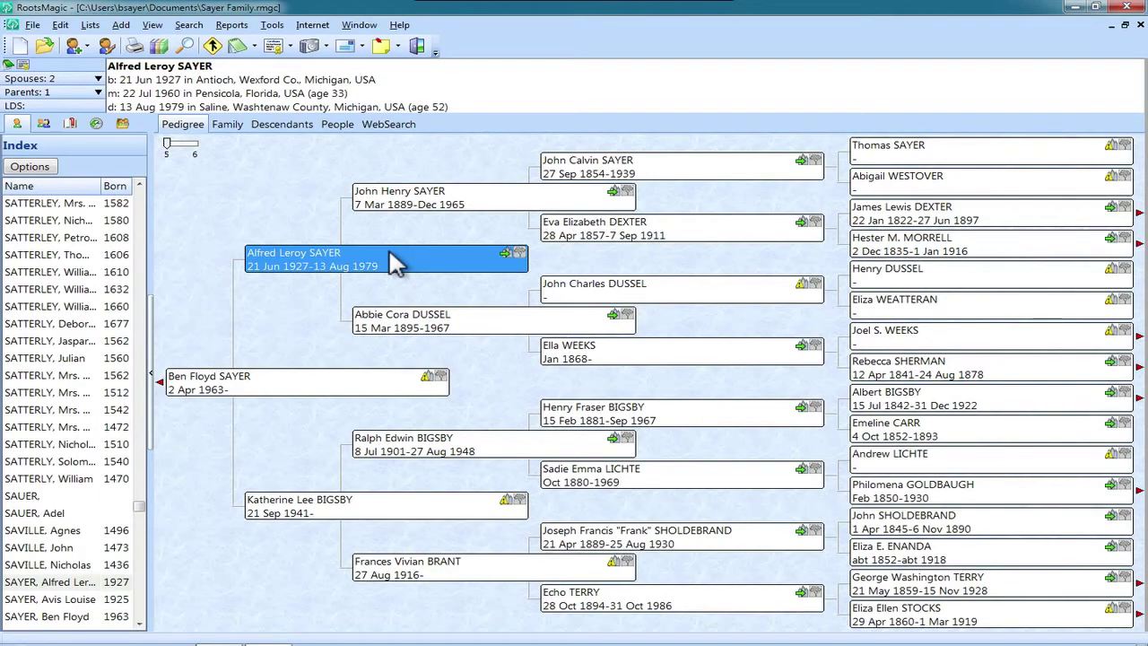
pyautogui.doubleClick(394, 262)
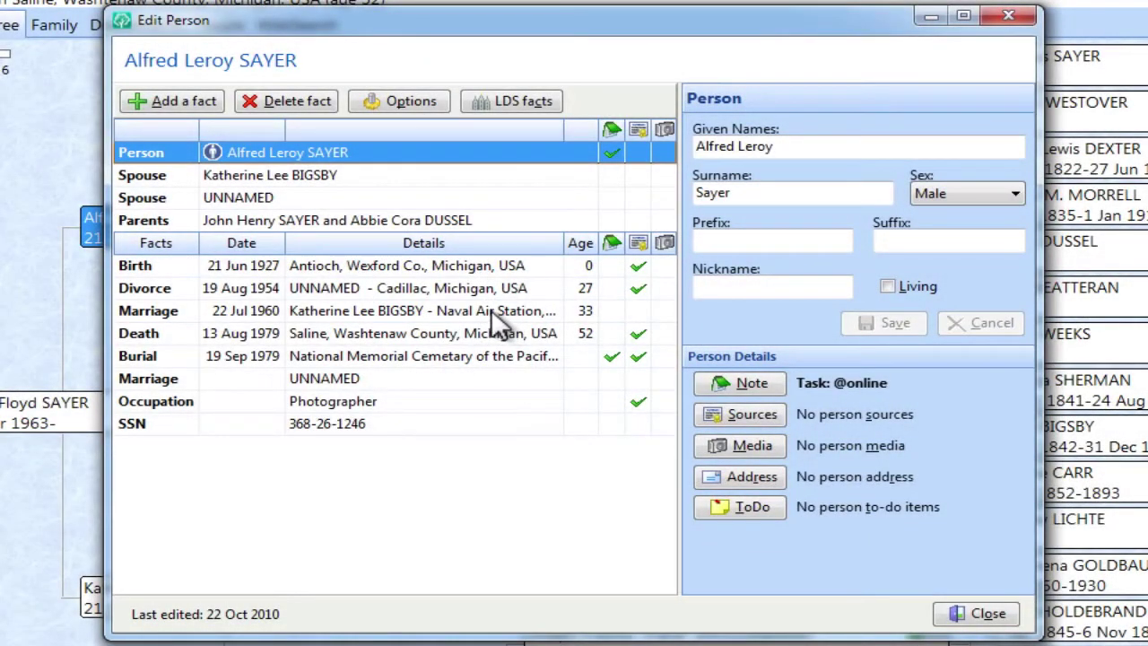
pyautogui.click(454, 309)
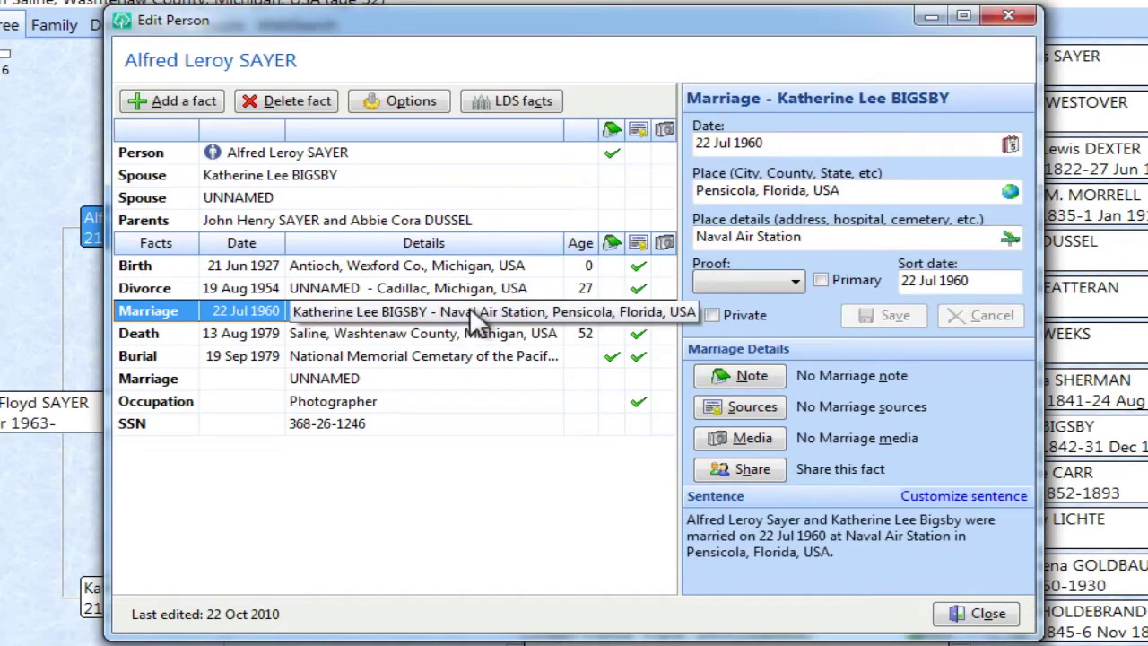
pyautogui.click(453, 420)
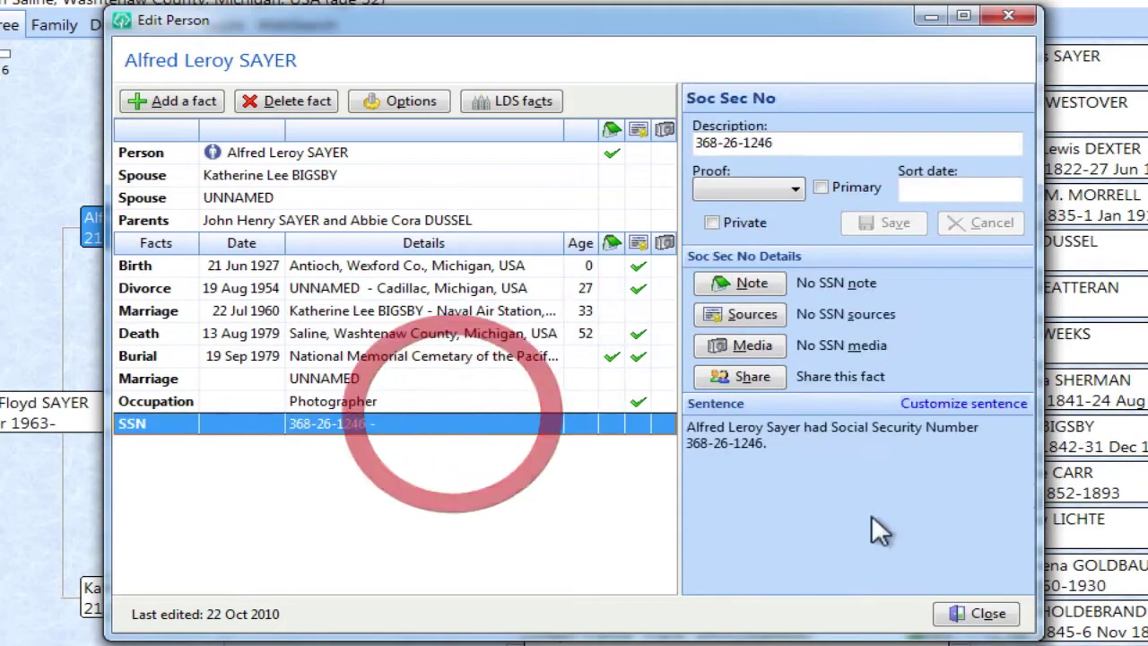
pyautogui.click(982, 615)
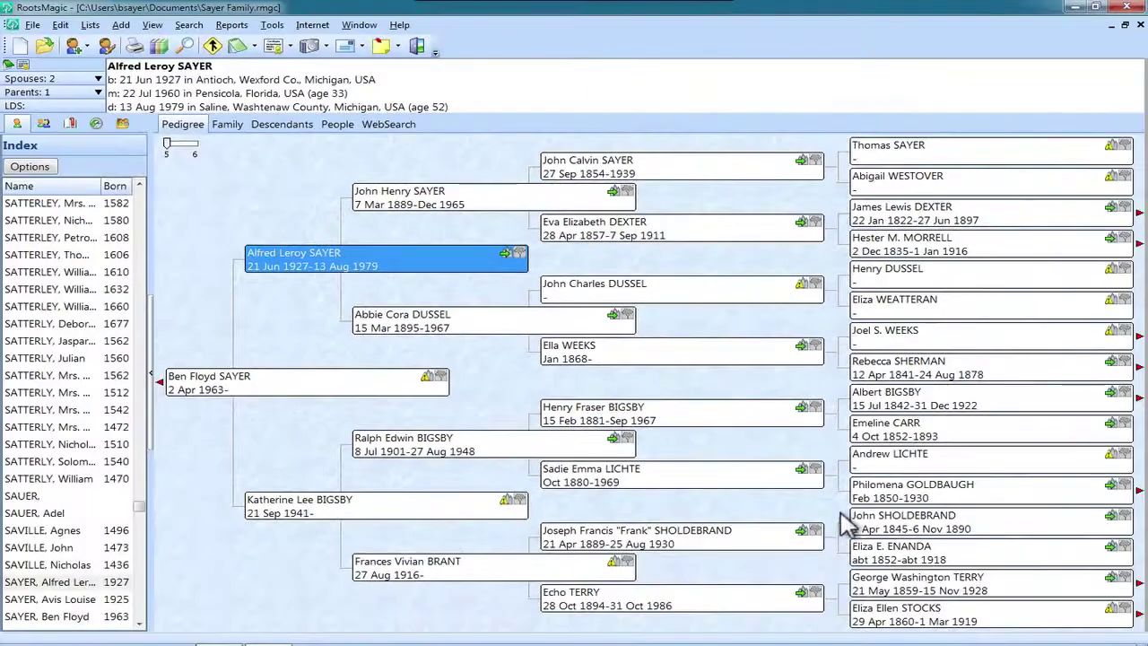
# Open the mother's record from the pedigree and bring up her empty general note for editing.
pyautogui.click(444, 516)
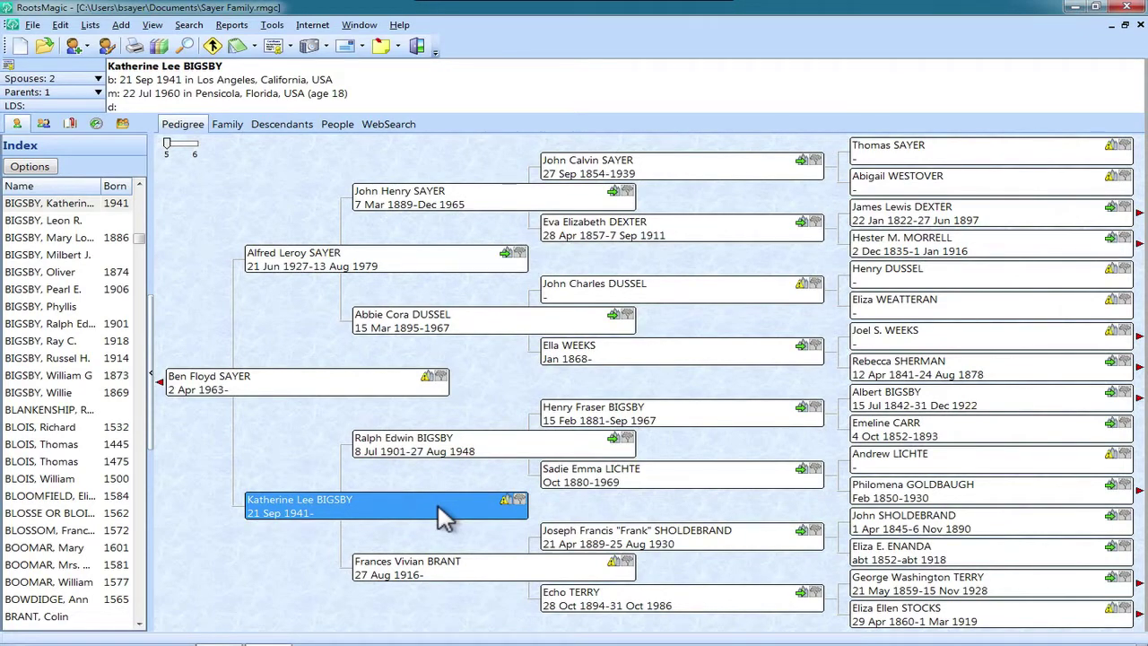
pyautogui.doubleClick(444, 516)
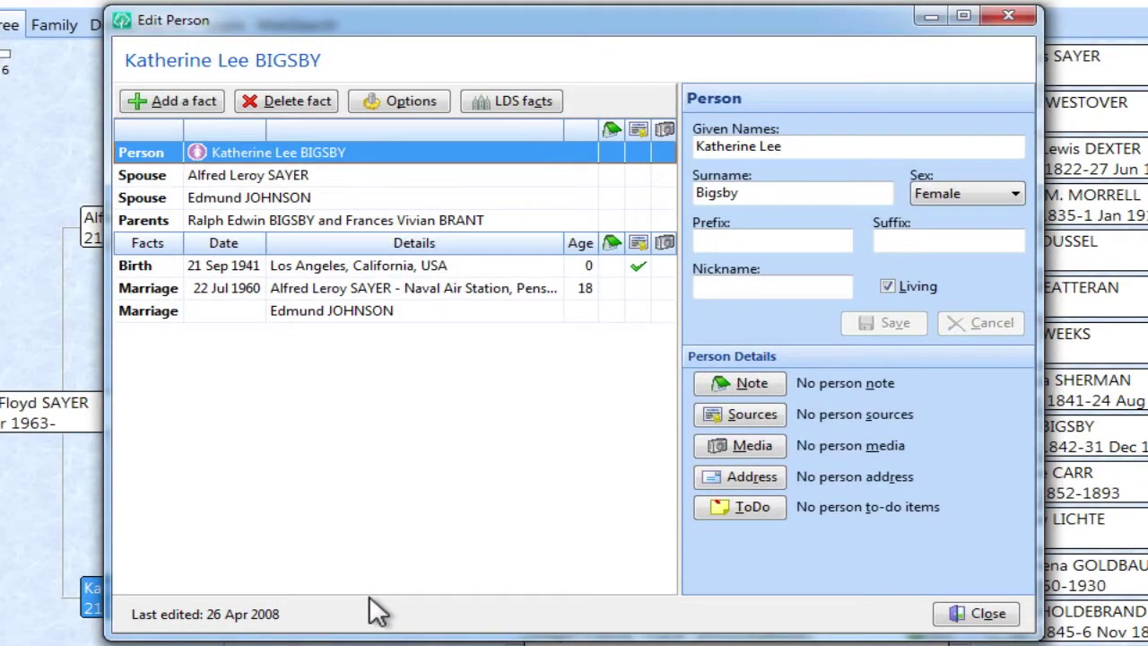
pyautogui.click(733, 380)
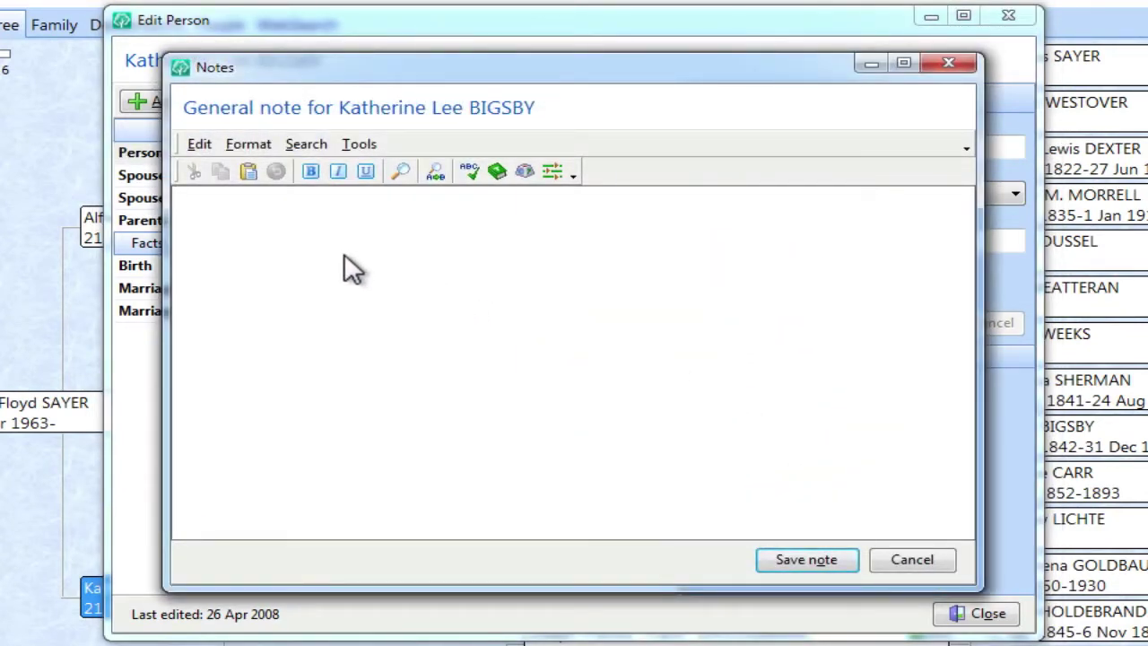
pyautogui.click(203, 151)
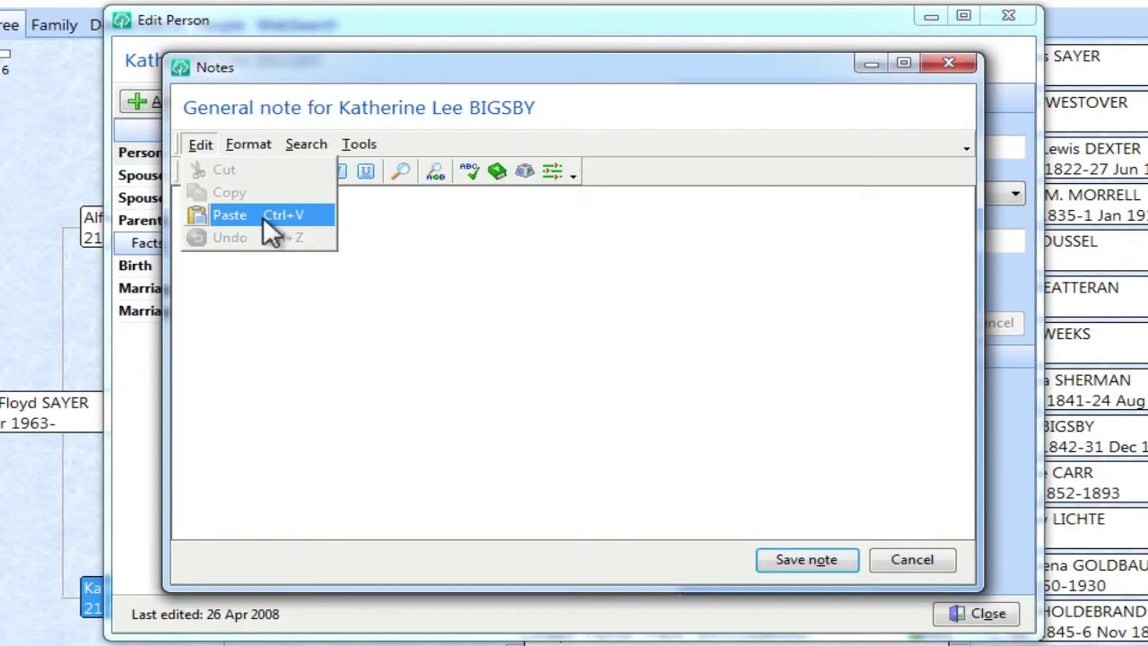
pyautogui.click(372, 236)
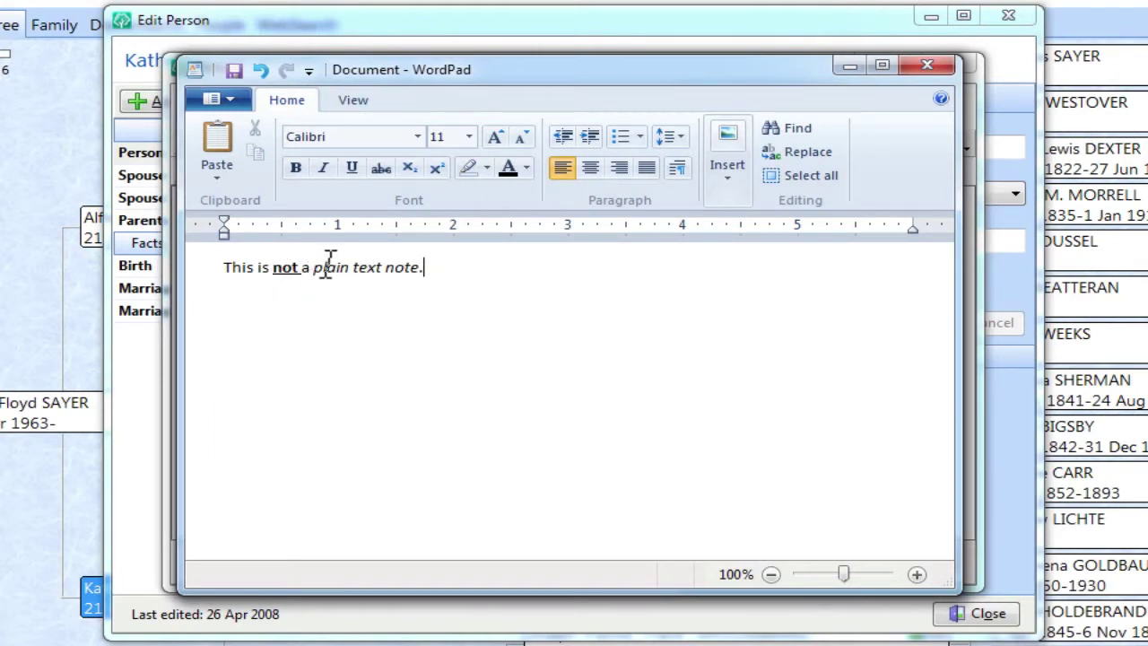
# Copy the formatted sentence "This is not a plain text note." from the WordPad document and paste it into the general note.
pyautogui.click(212, 280)
pyautogui.hotkey('ctrl', 'c')
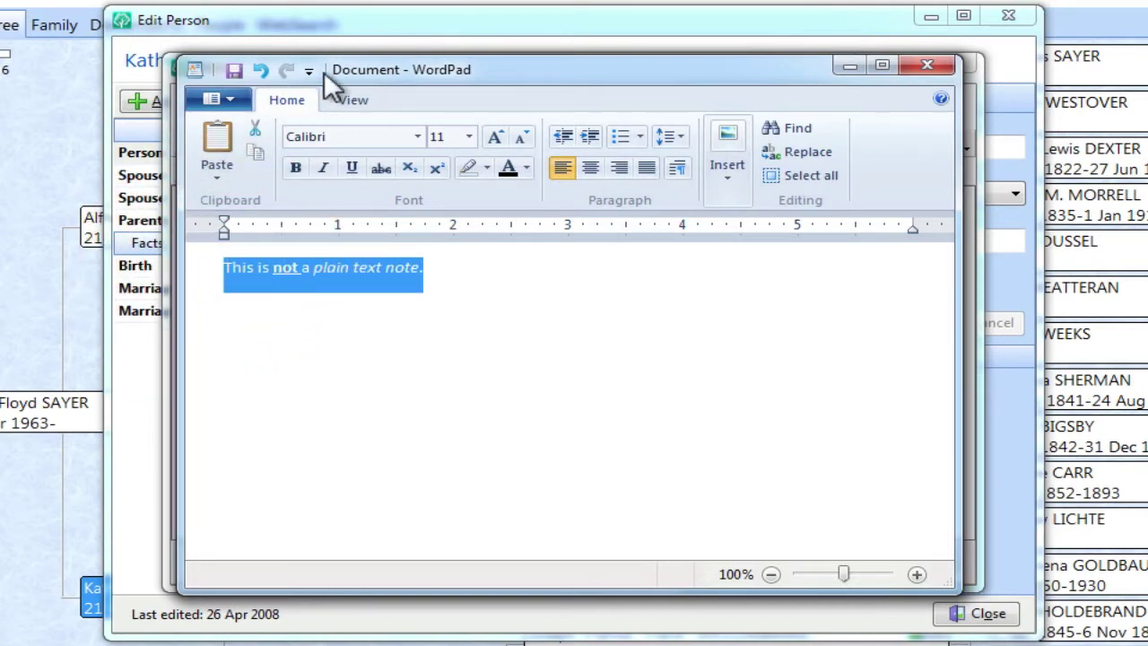
pyautogui.click(411, 36)
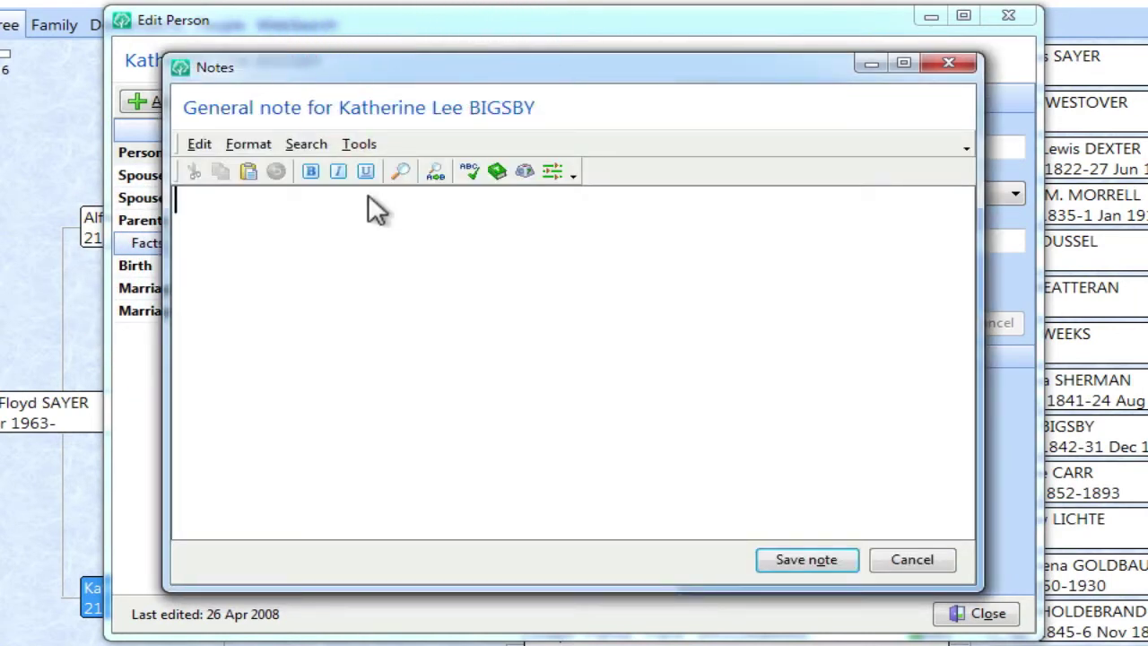
pyautogui.click(201, 145)
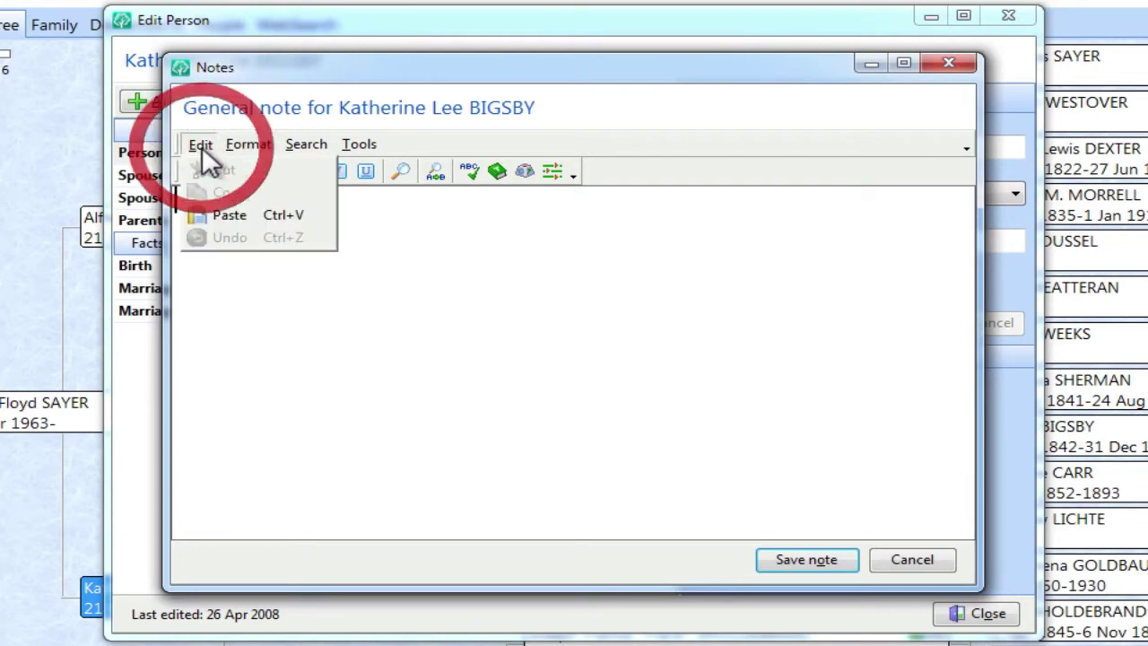
pyautogui.click(259, 218)
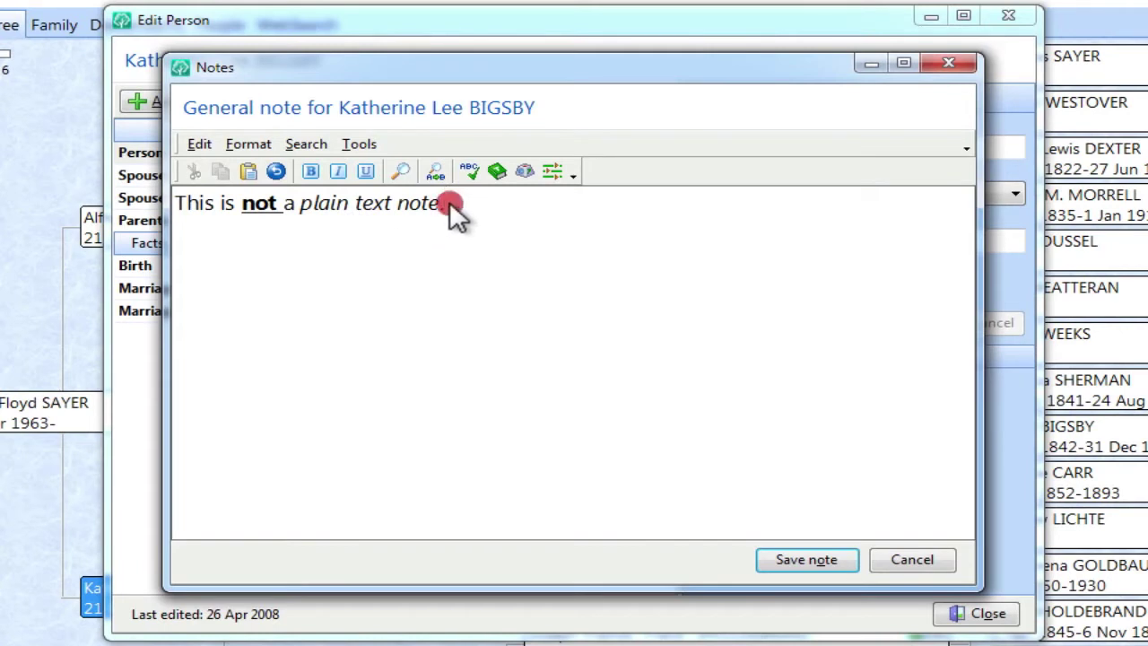
# Try removing the bold, italic and underline formatting from the whole pasted sentence, and undo those formatting changes.
pyautogui.moveTo(450, 201); pyautogui.dragTo(188, 209)
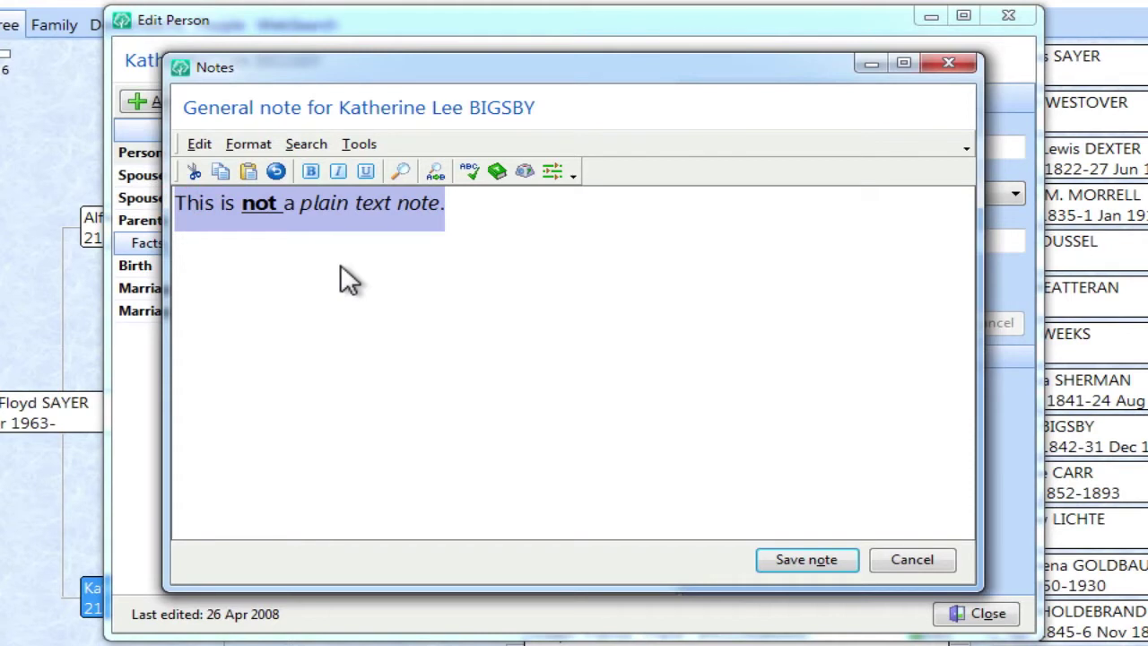
pyautogui.click(310, 171)
pyautogui.click(310, 170)
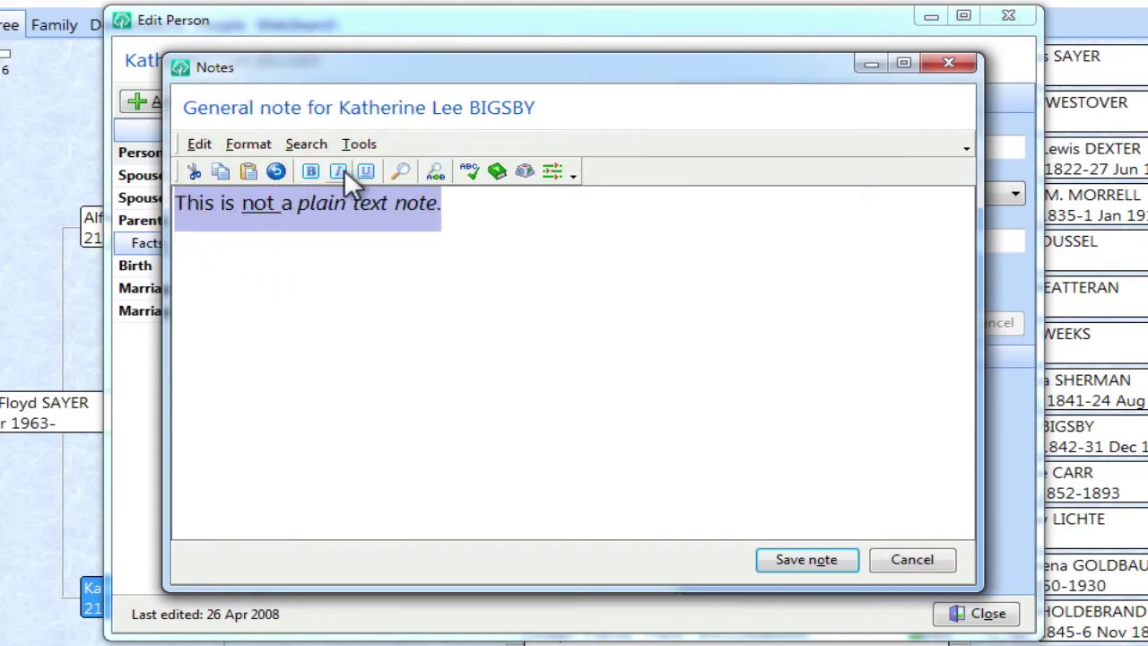
pyautogui.click(342, 169)
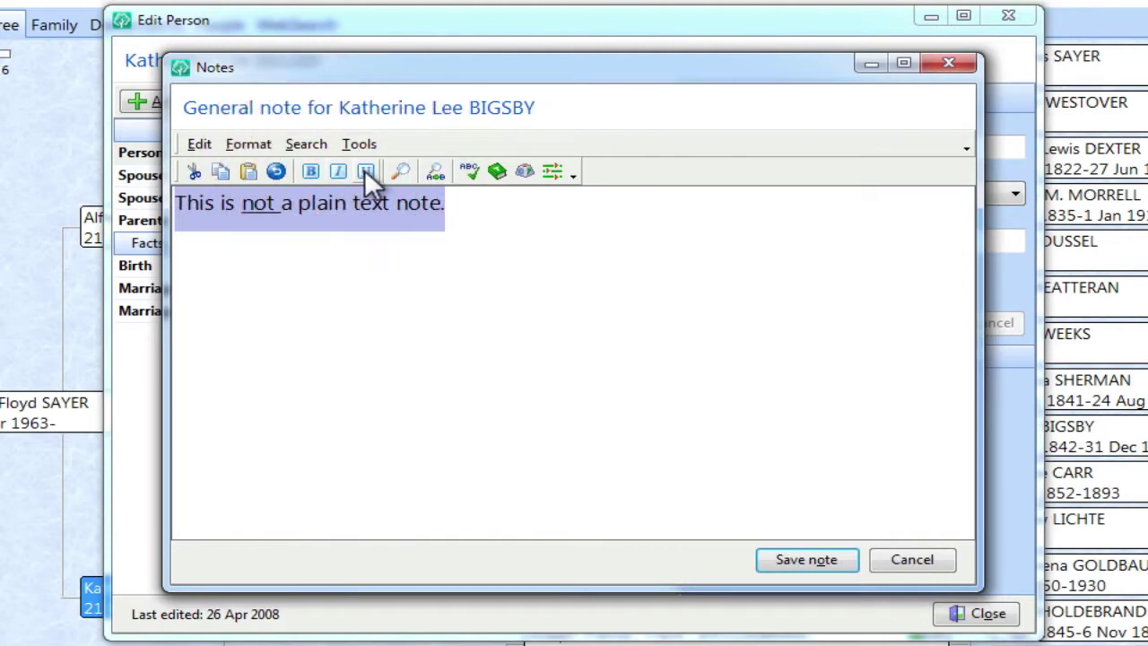
pyautogui.click(365, 170)
pyautogui.click(365, 170)
pyautogui.click(455, 220)
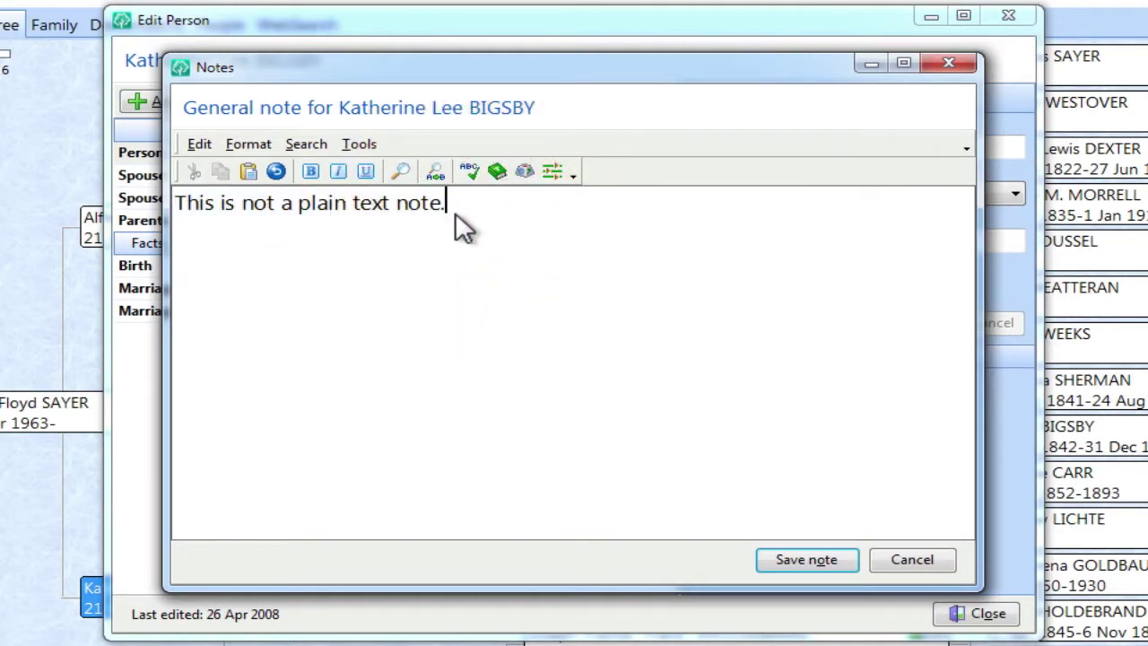
pyautogui.hotkey('ctrl', 'z')
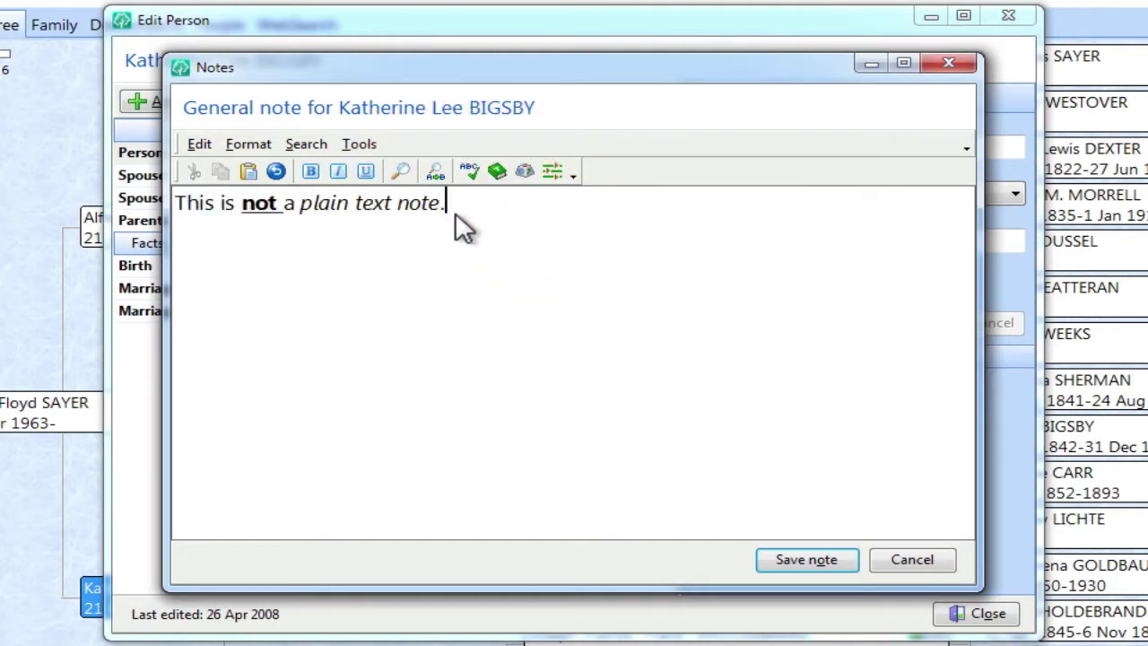
# Save the general note with its pasted text and close the mother's record.
pyautogui.click(813, 558)
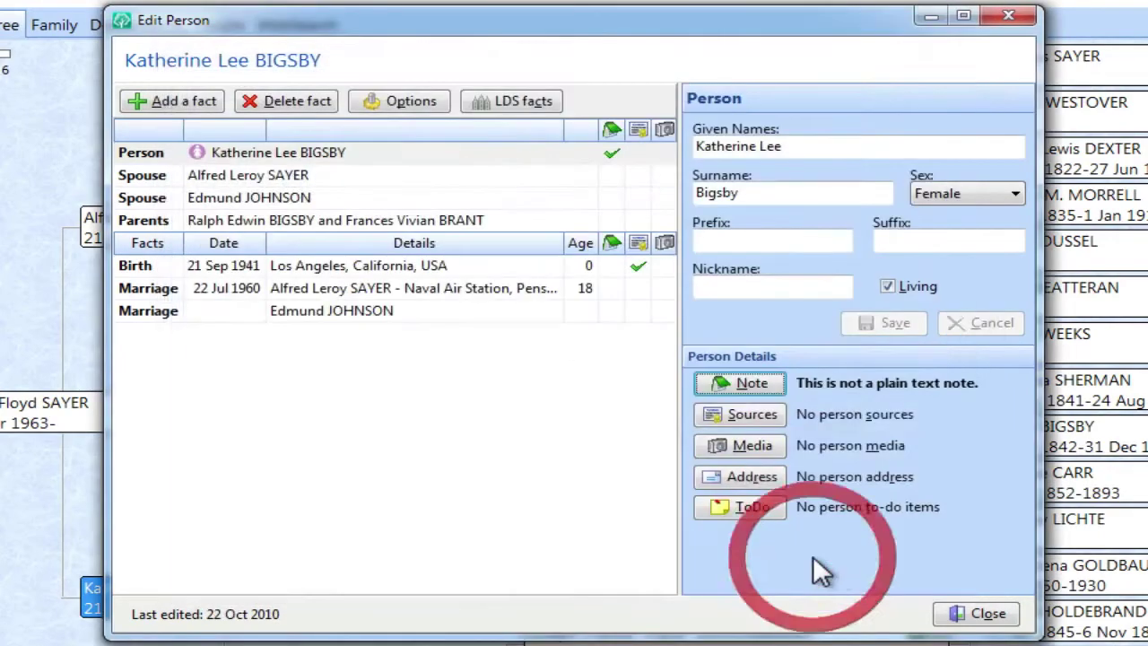
pyautogui.click(968, 617)
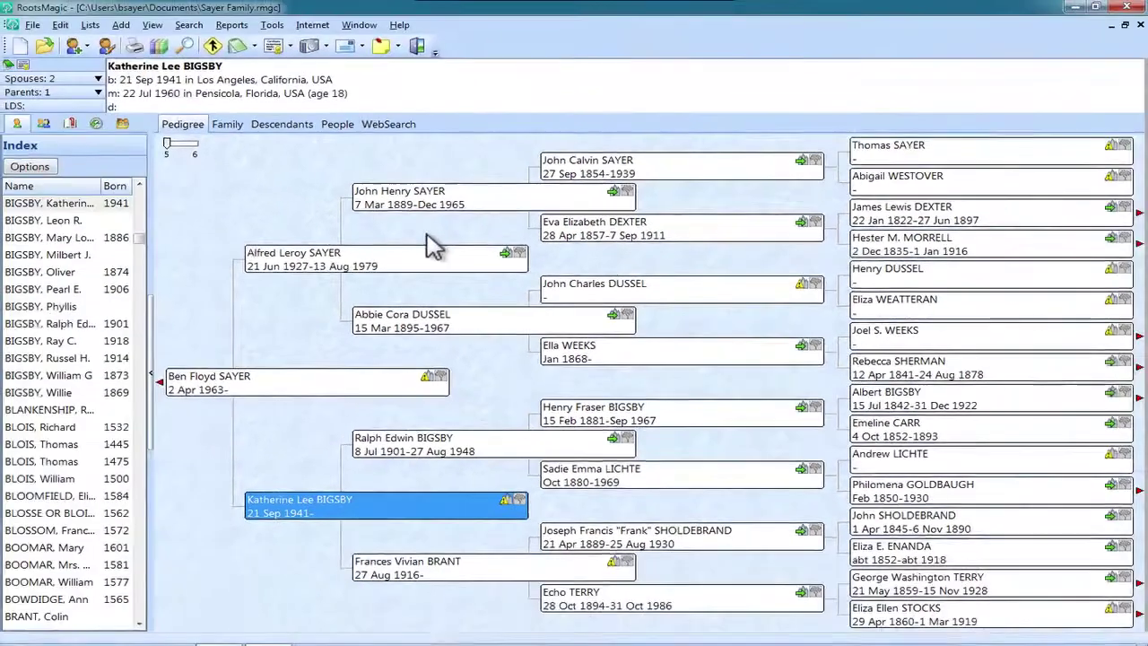
# Enable "Use plain text when pasting to notes" in the general program options and apply it.
pyautogui.click(273, 26)
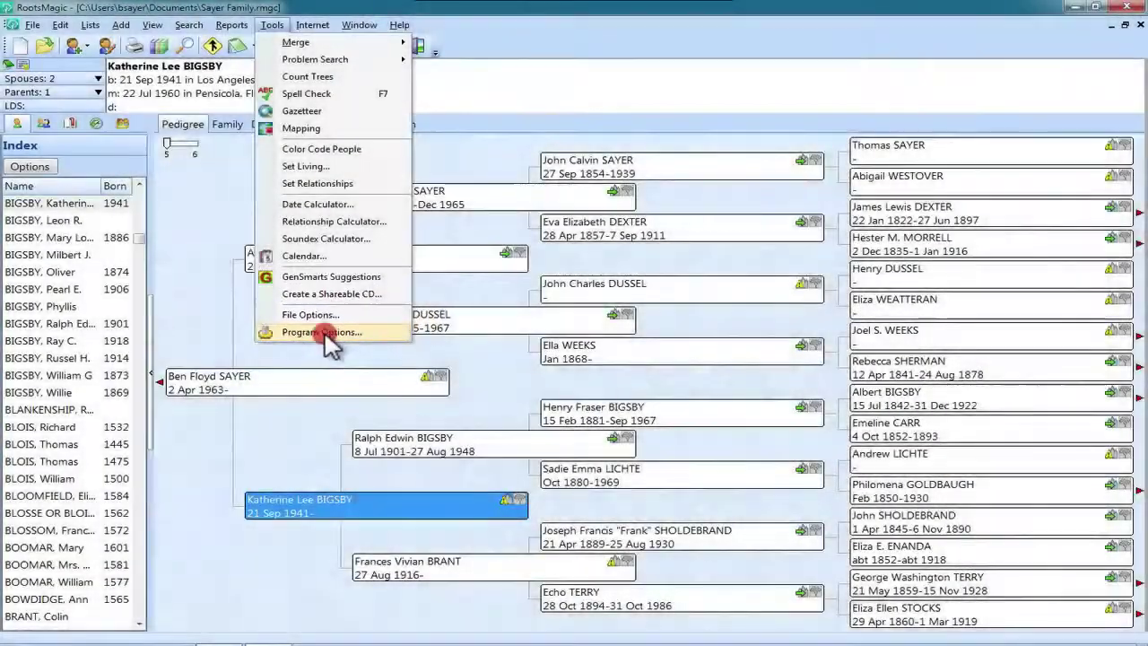
pyautogui.click(322, 337)
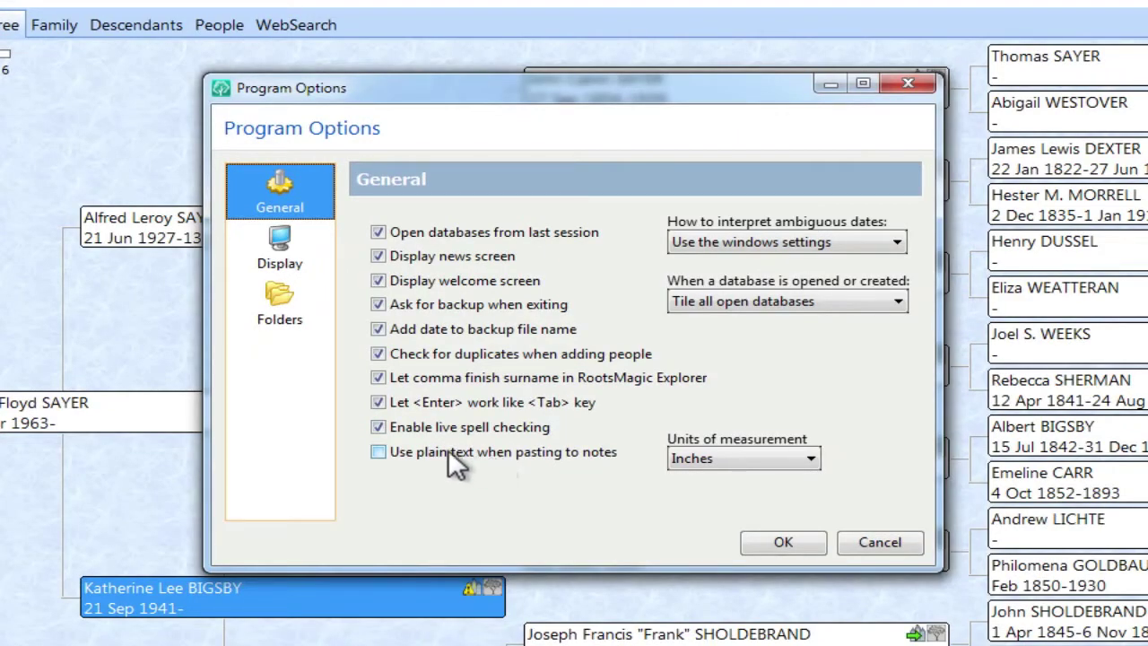
pyautogui.click(379, 451)
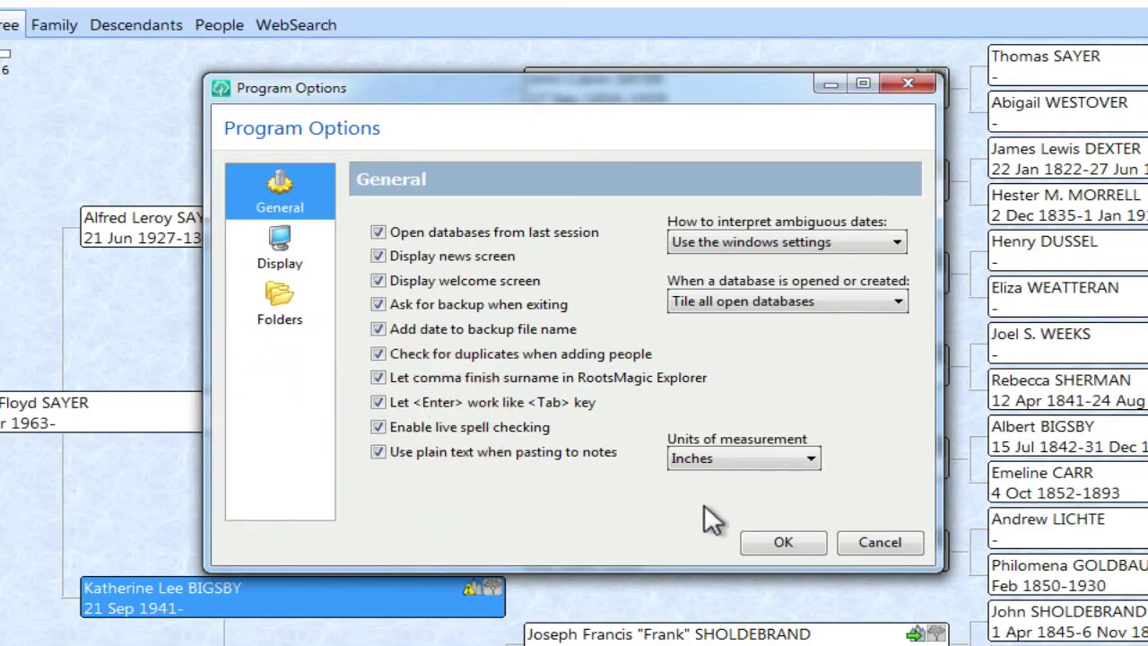
pyautogui.click(781, 541)
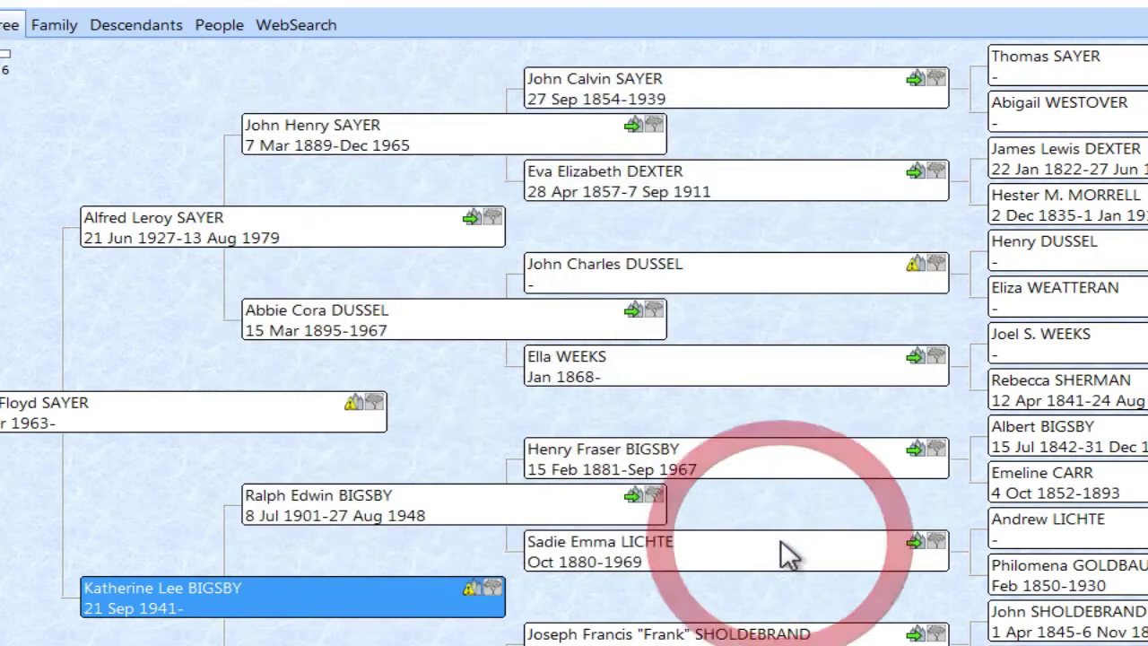
# Reopen the mother's general note and paste the copied sentence on a new line below the formatted one.
pyautogui.doubleClick(404, 599)
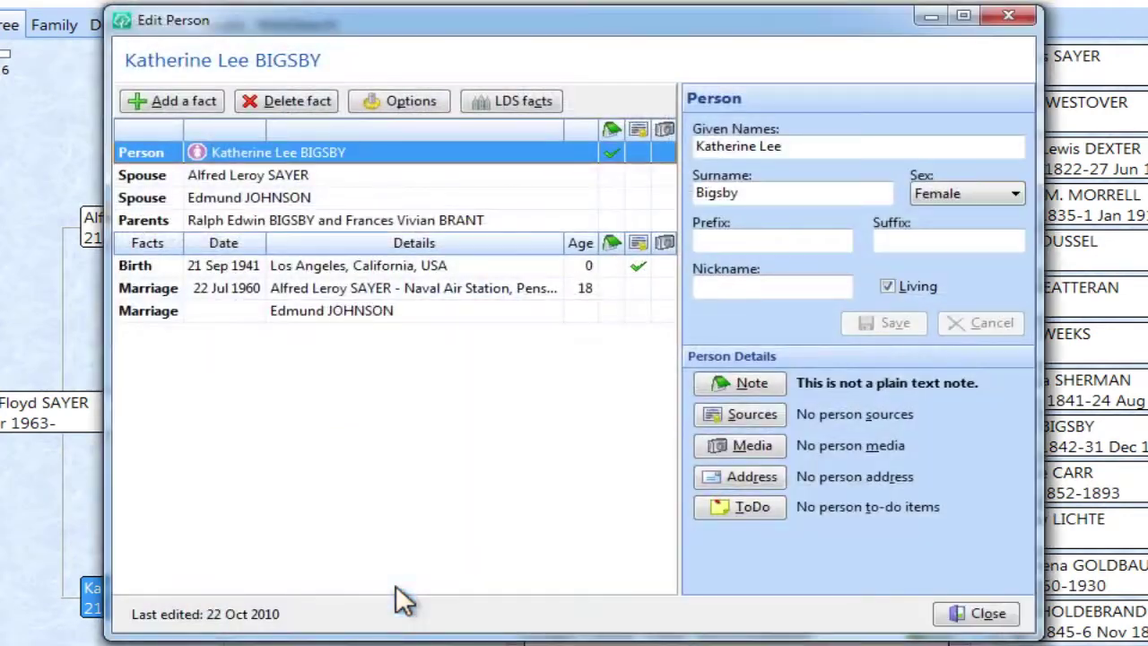
pyautogui.click(744, 381)
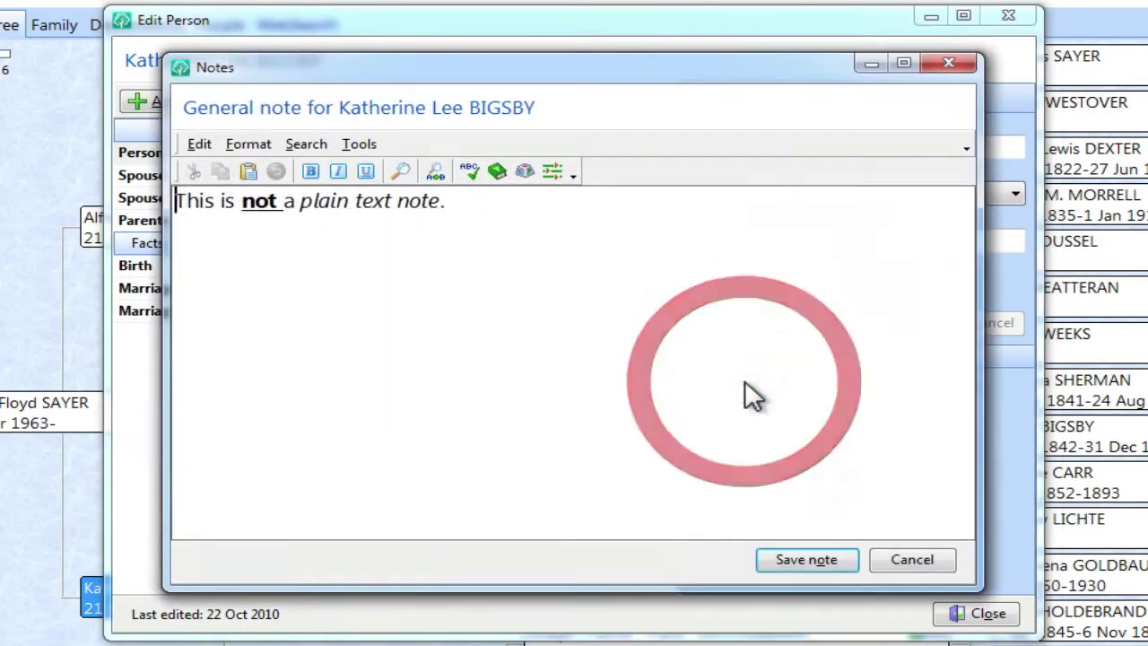
pyautogui.click(496, 221)
pyautogui.press('Return')
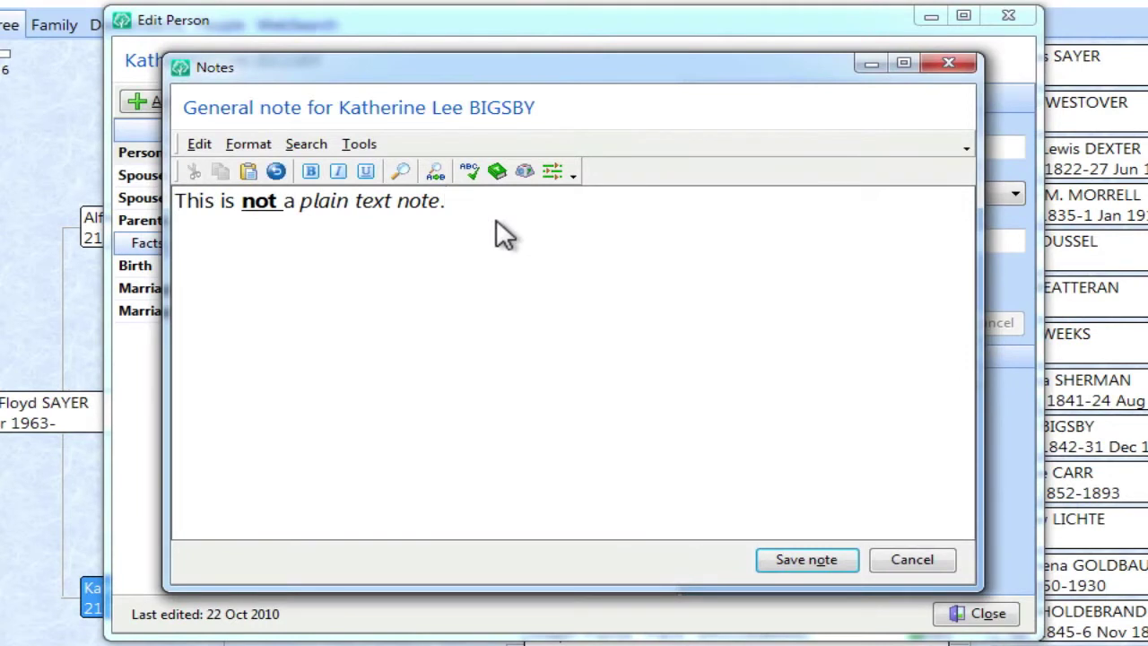
pyautogui.click(199, 144)
pyautogui.click(227, 214)
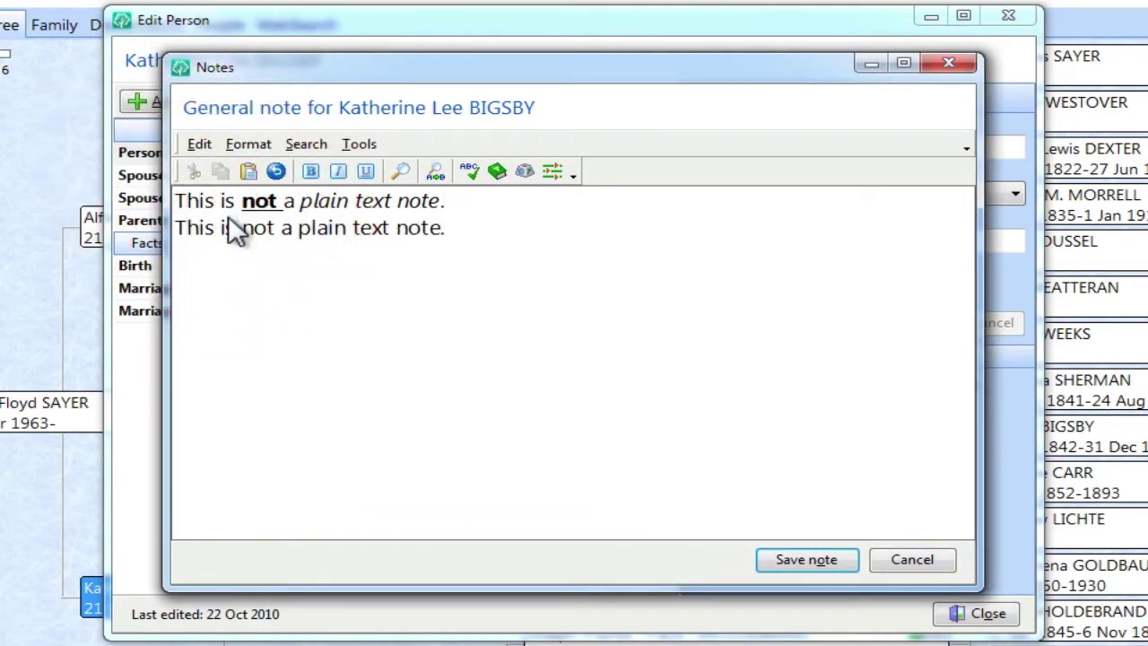
# Change "not" to "now" in the note's second line, save the note and close the record.
pyautogui.click(275, 228)
pyautogui.press('BackSpace')
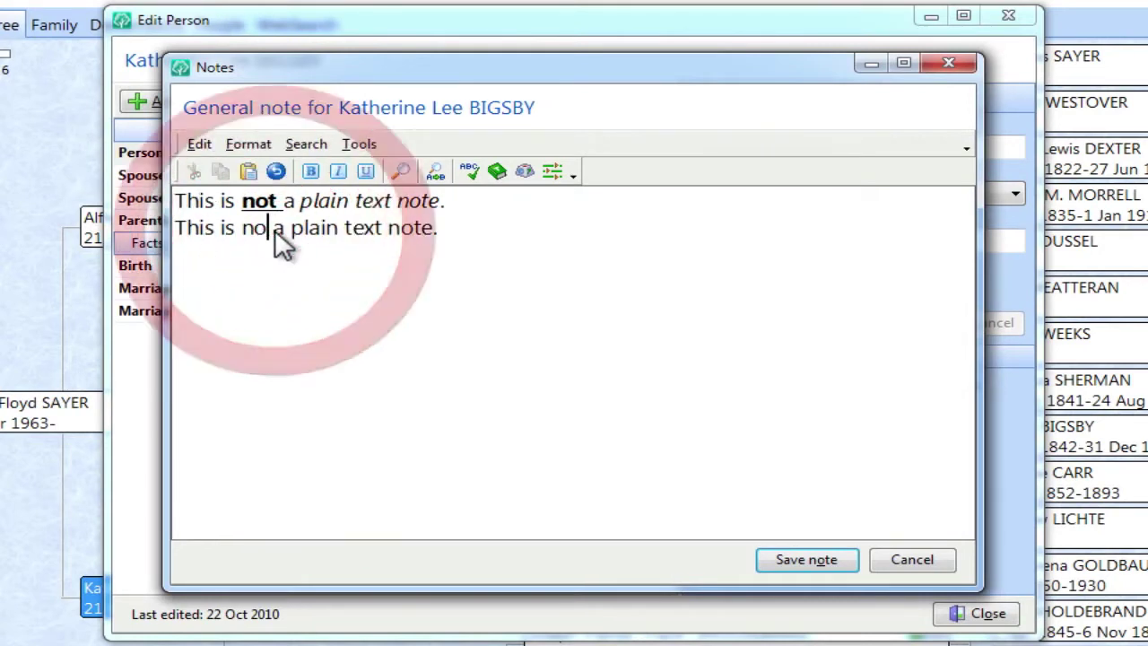
pyautogui.write('w')
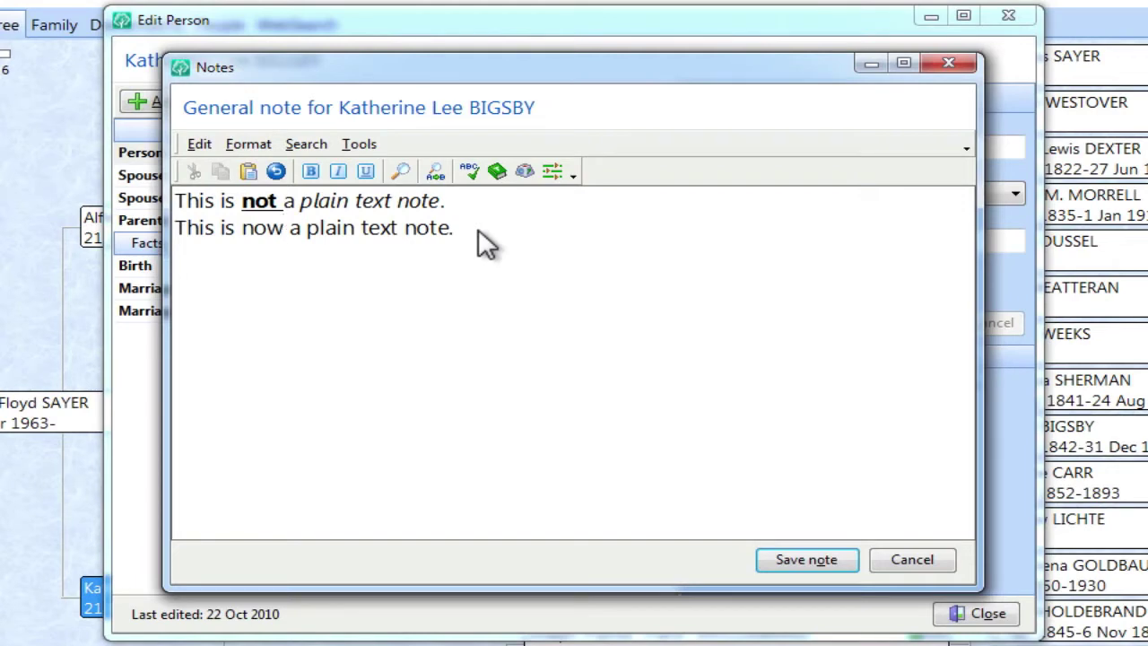
pyautogui.click(805, 549)
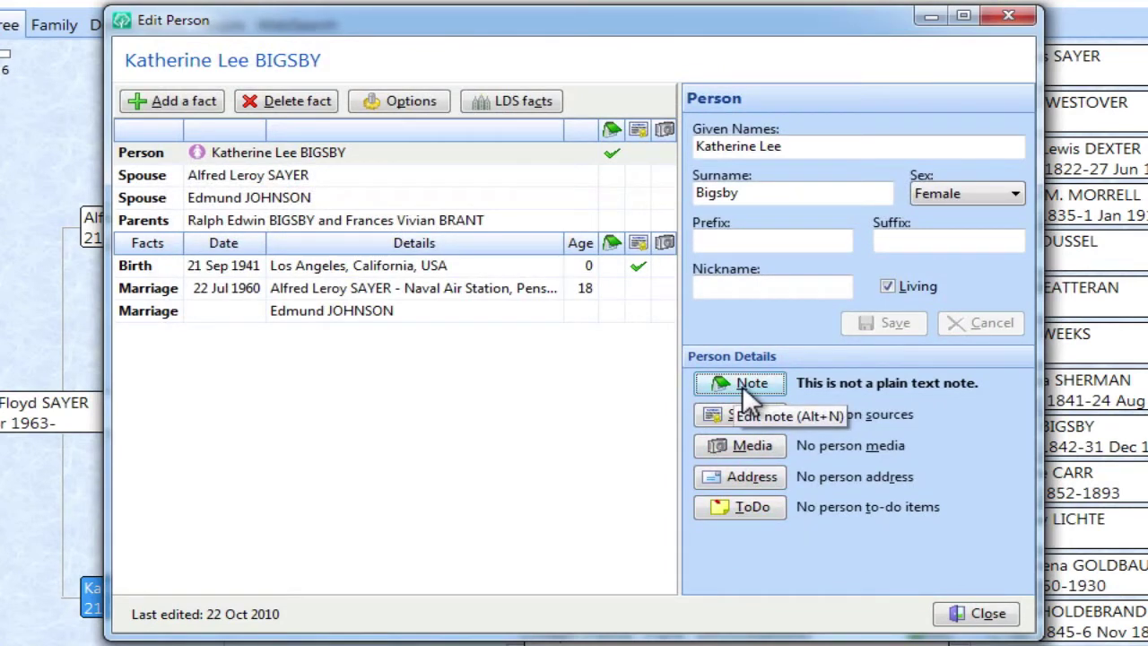
pyautogui.click(971, 614)
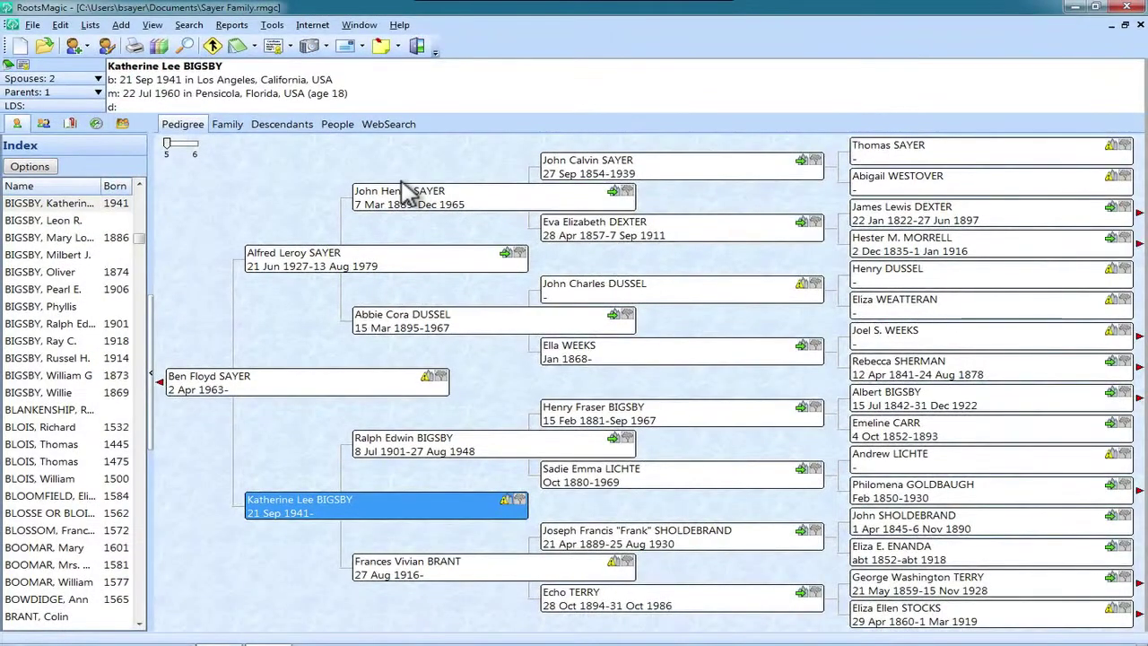
# Turn off "Use plain text when pasting to notes" in the general program options and apply the change.
pyautogui.click(272, 24)
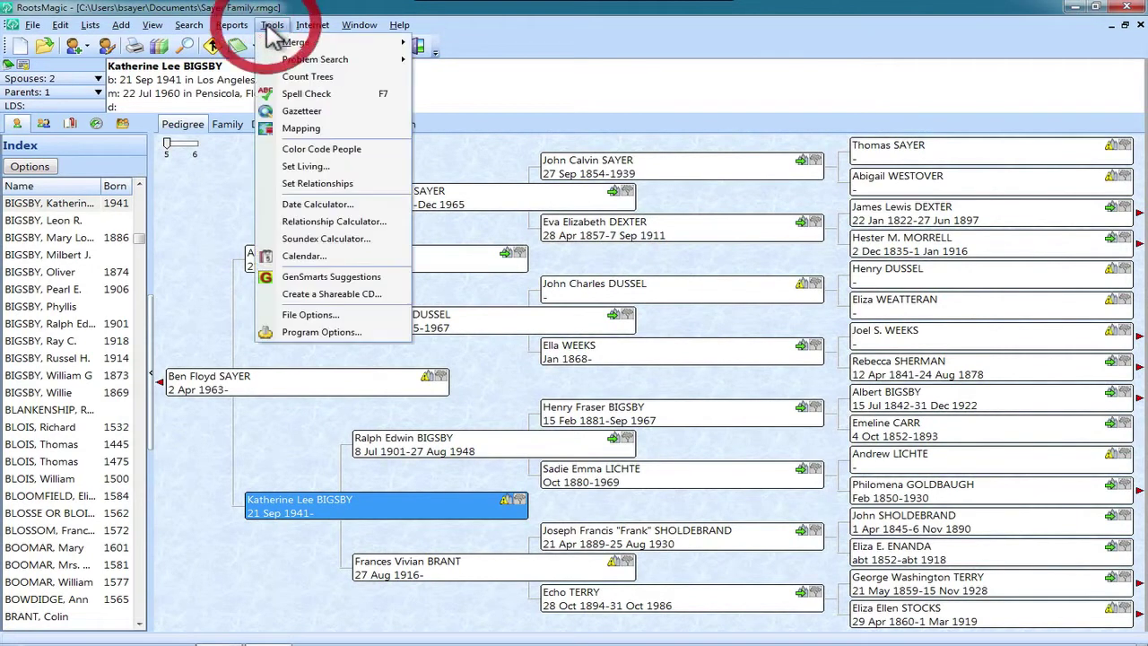
pyautogui.click(321, 332)
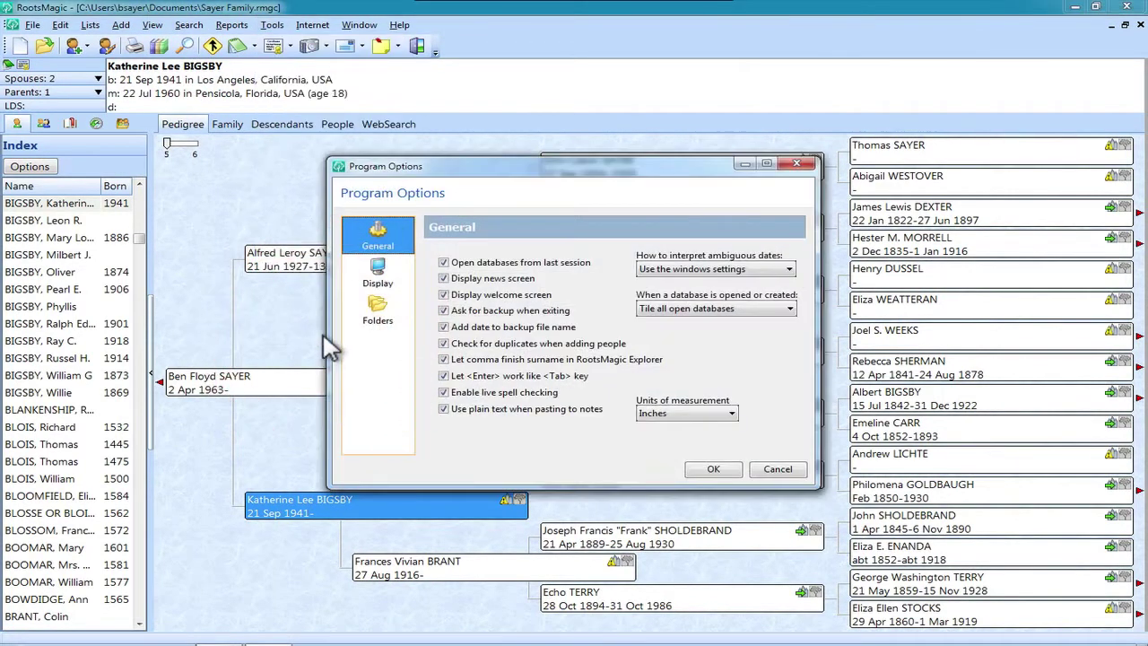
pyautogui.click(466, 411)
pyautogui.click(723, 473)
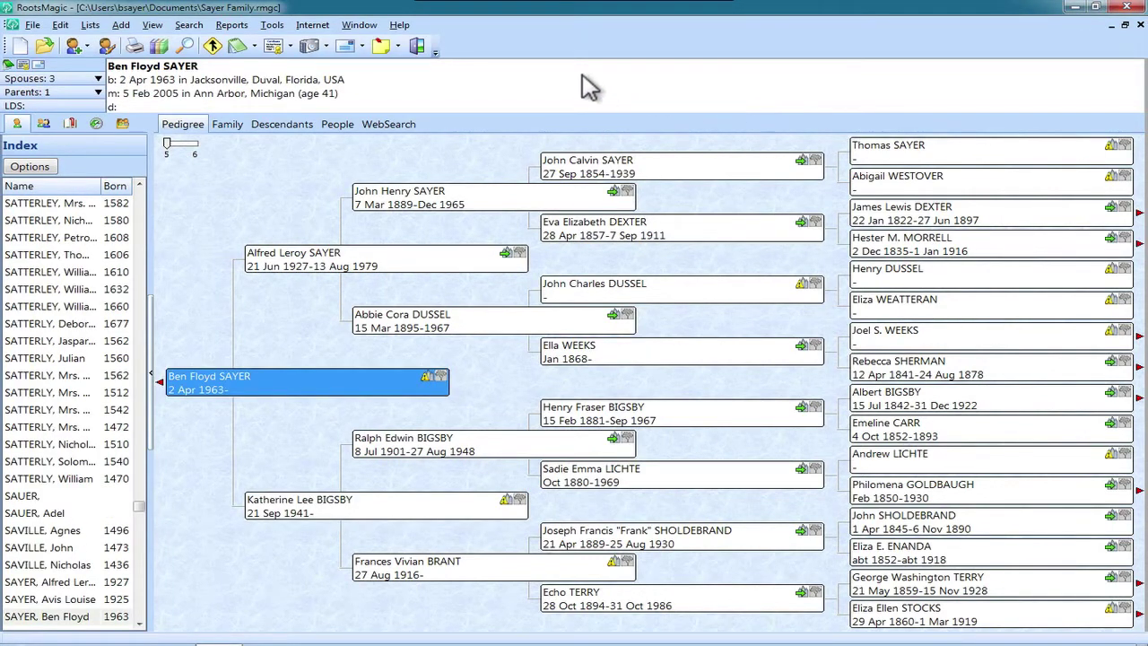
# Choose the Individual List from the list reports and open its report settings.
pyautogui.click(231, 25)
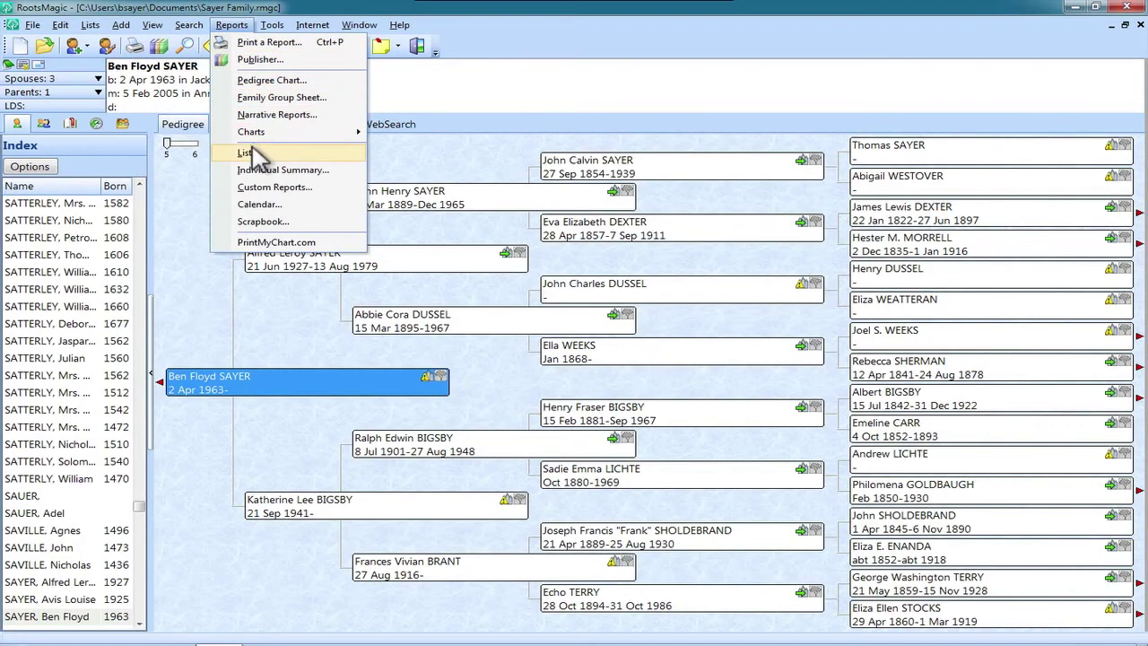
pyautogui.click(252, 154)
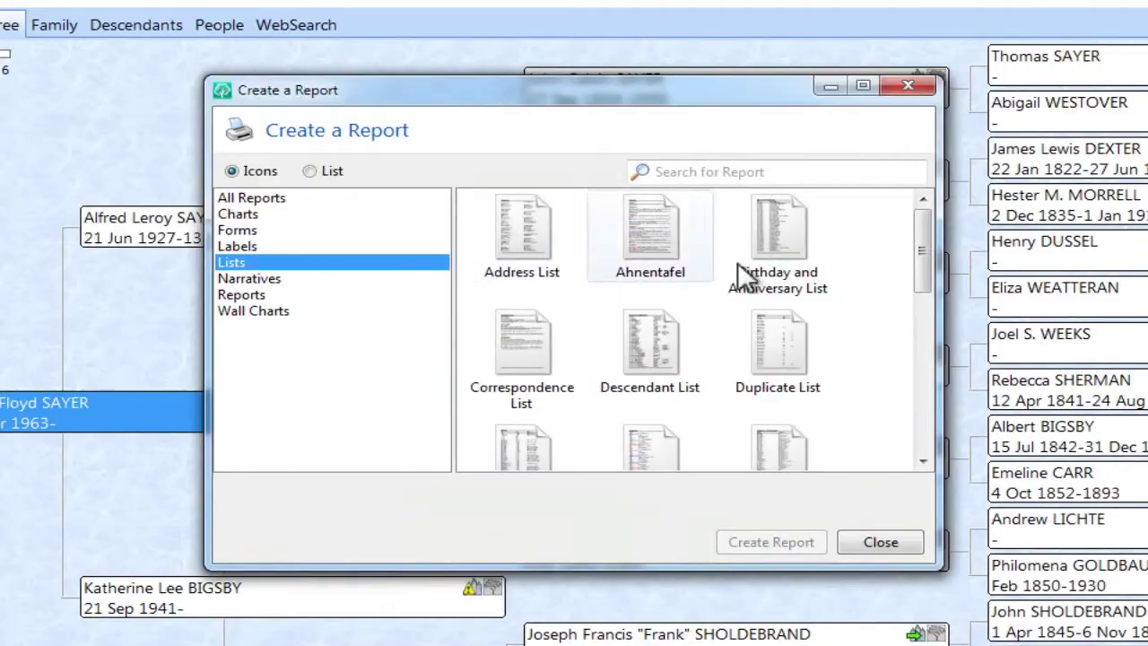
pyautogui.moveTo(929, 261); pyautogui.dragTo(926, 305)
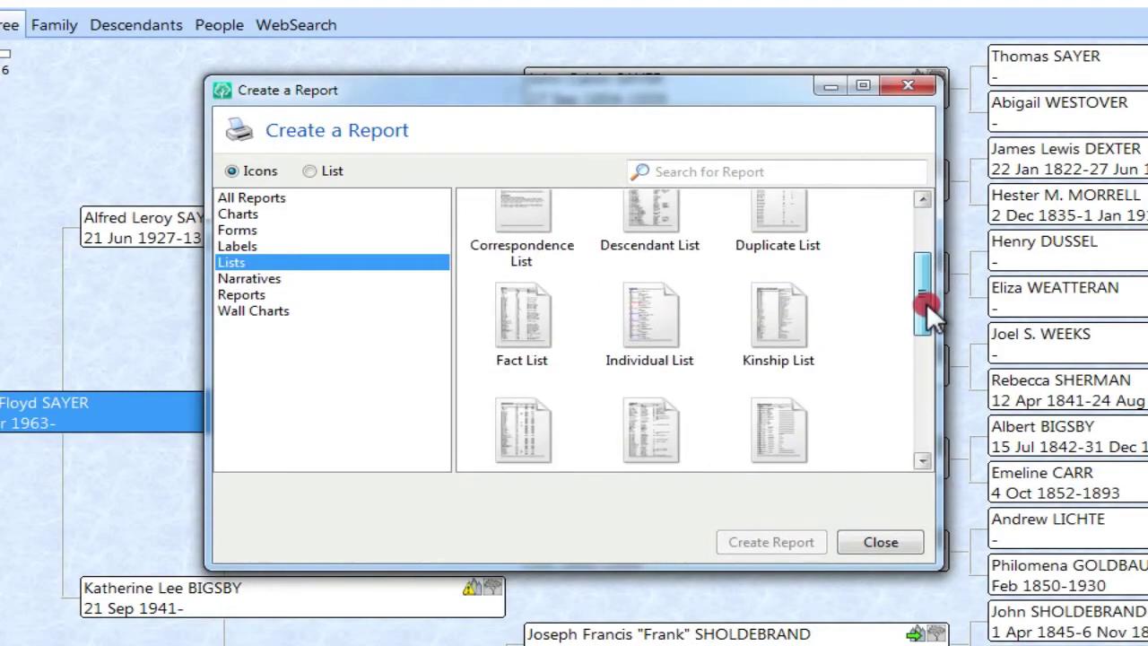
pyautogui.click(647, 325)
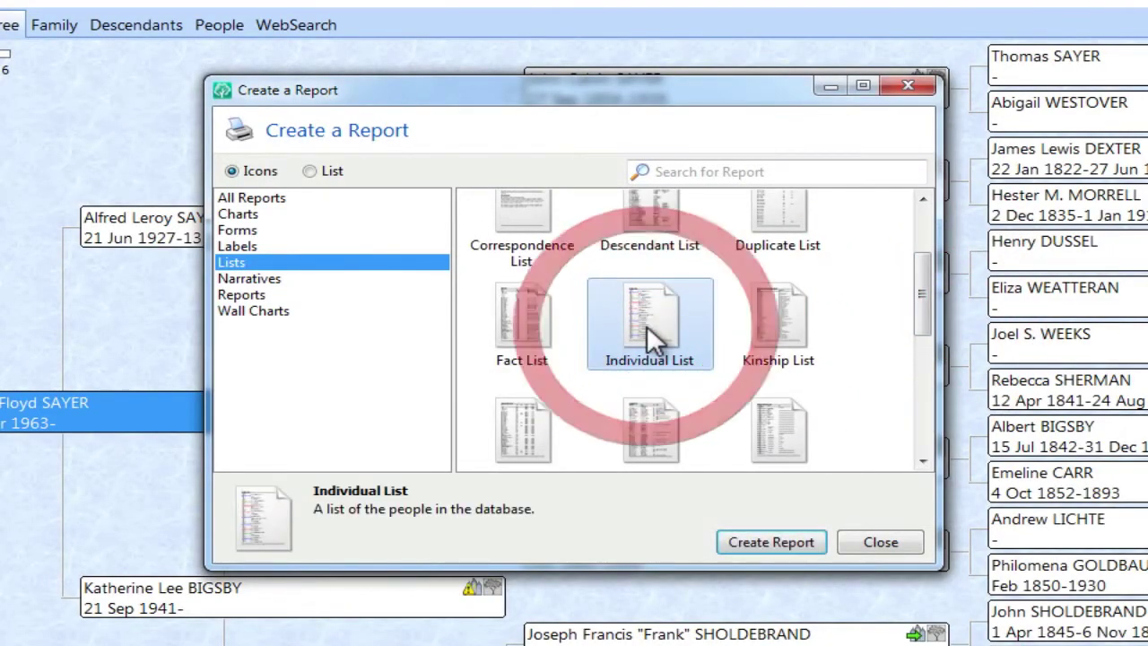
pyautogui.click(769, 543)
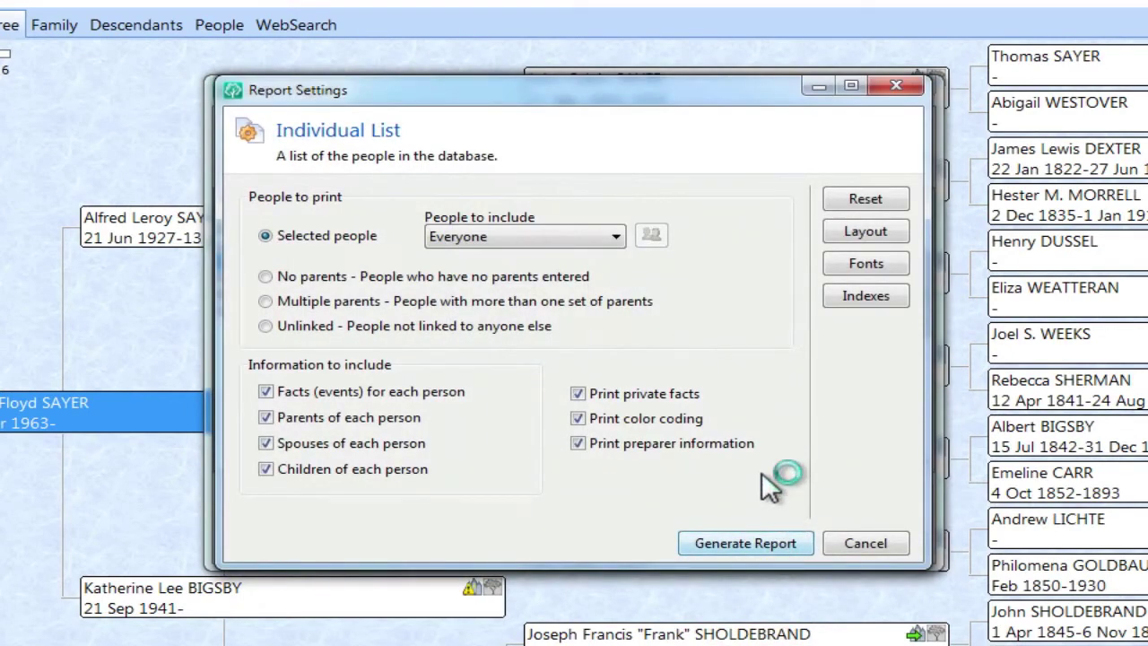
# Review the name and place index settings of the Individual List, accept them and generate the report.
pyautogui.click(865, 296)
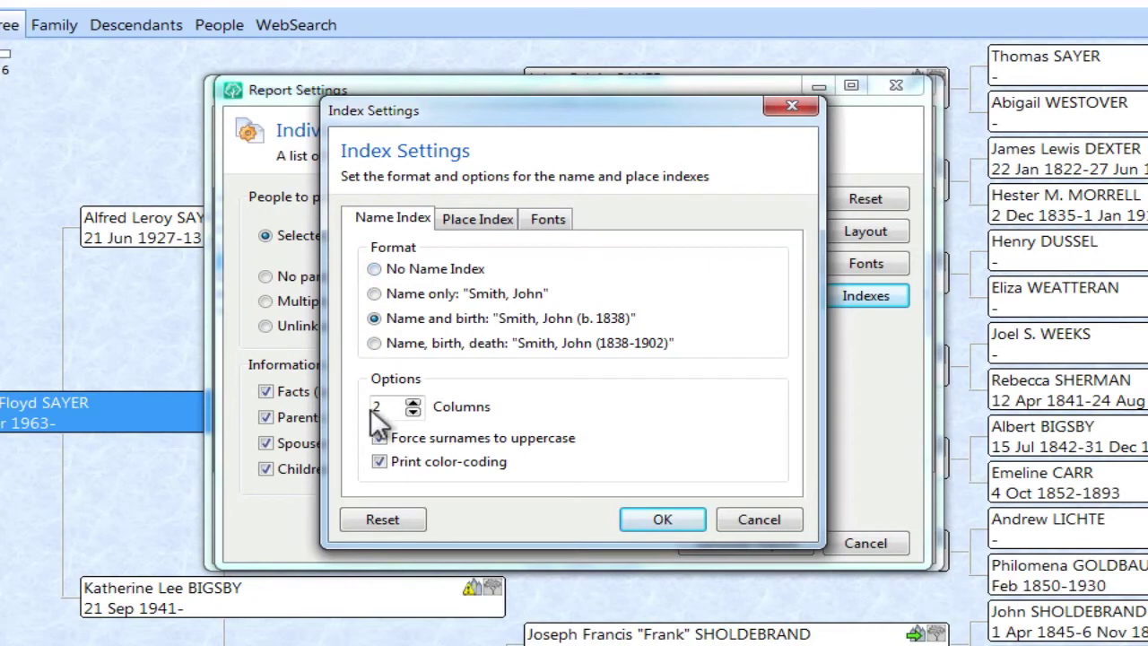
pyautogui.click(470, 219)
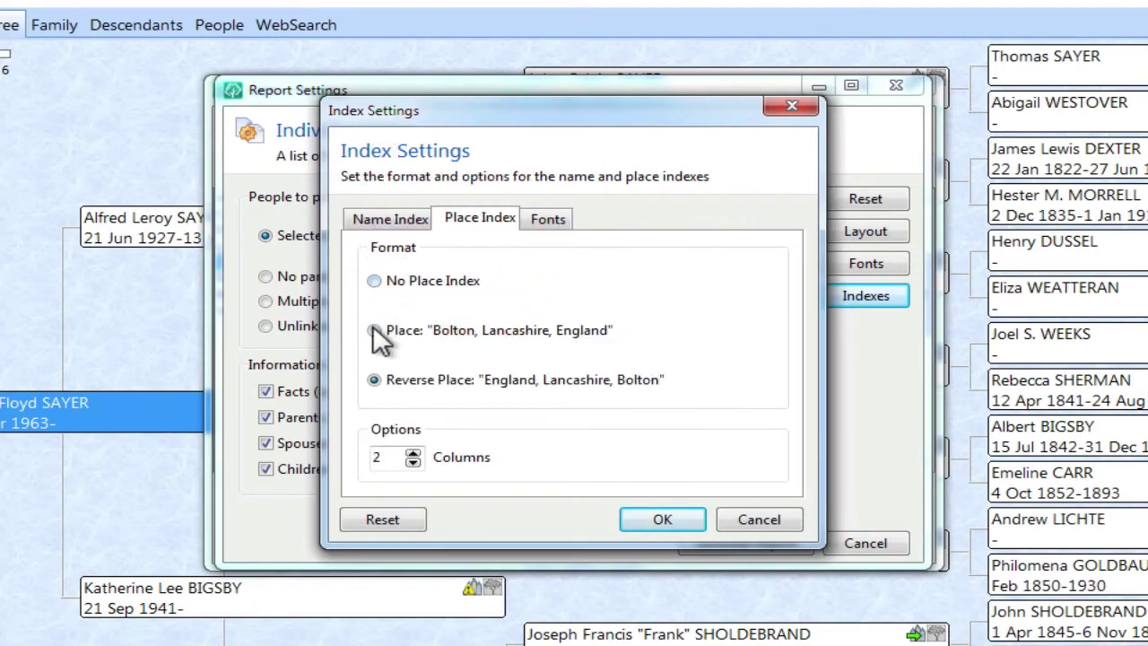
pyautogui.click(394, 218)
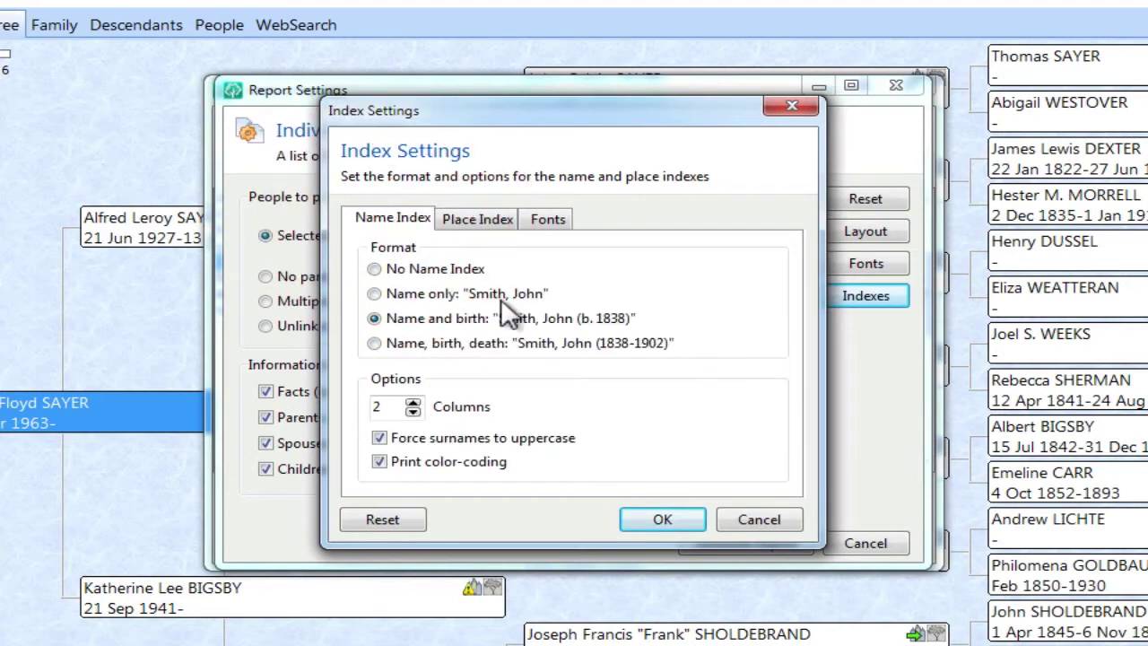
pyautogui.click(662, 520)
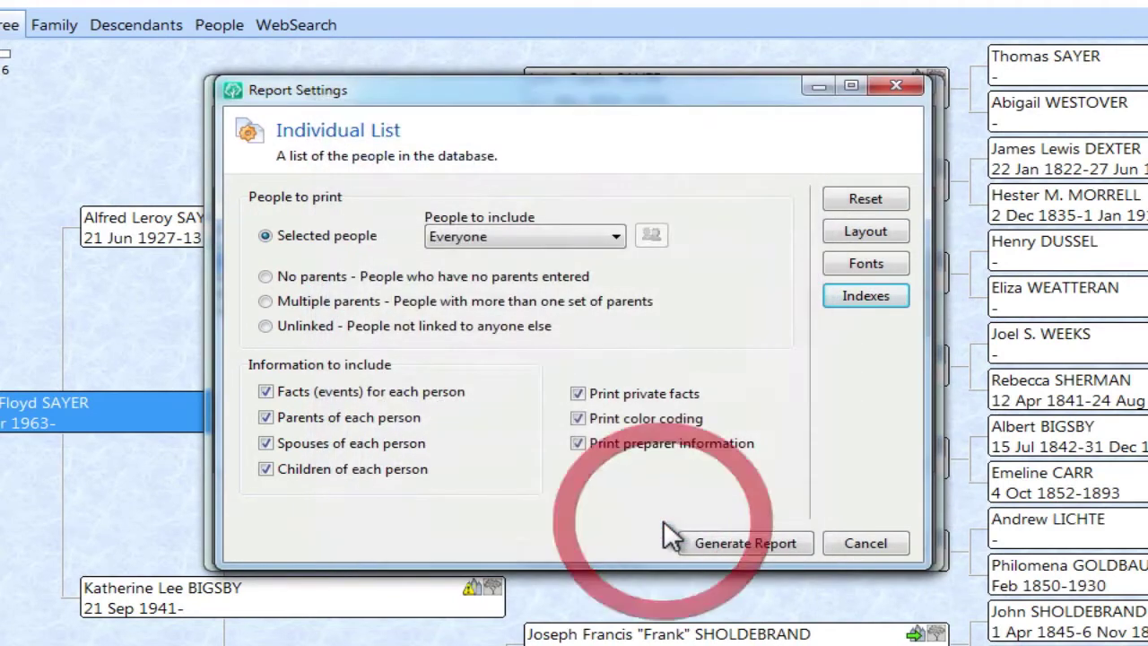
pyautogui.click(743, 542)
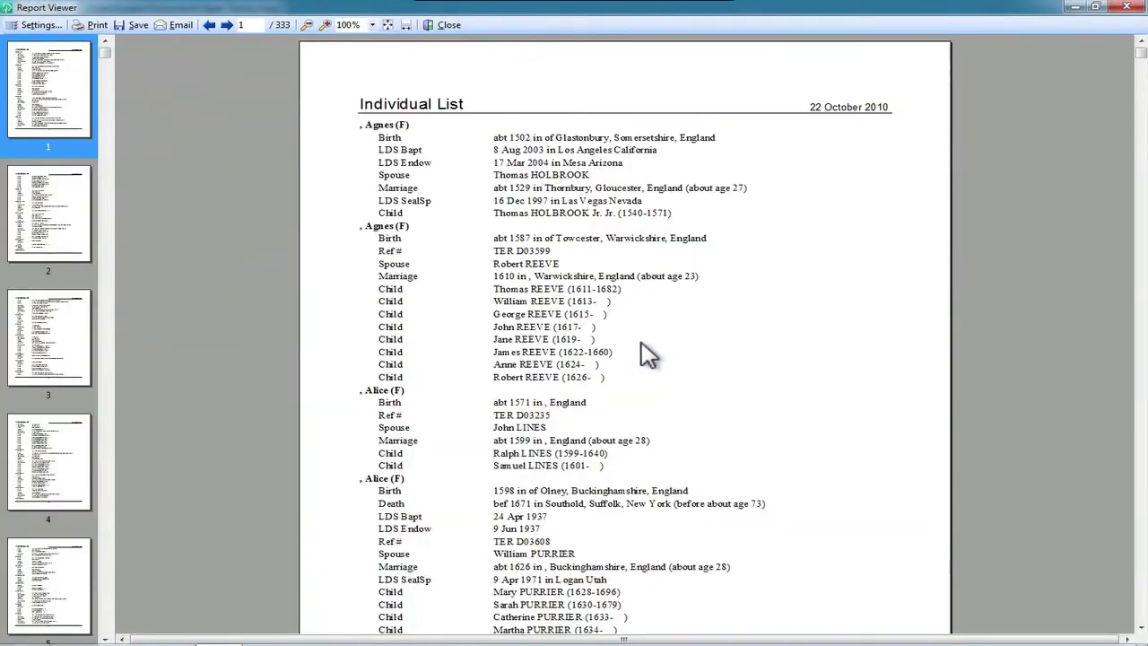
# Examine the end of the individual entries on pages 302 and 303 of the report.
pyautogui.moveTo(105, 56); pyautogui.dragTo(109, 576)
pyautogui.click(56, 93)
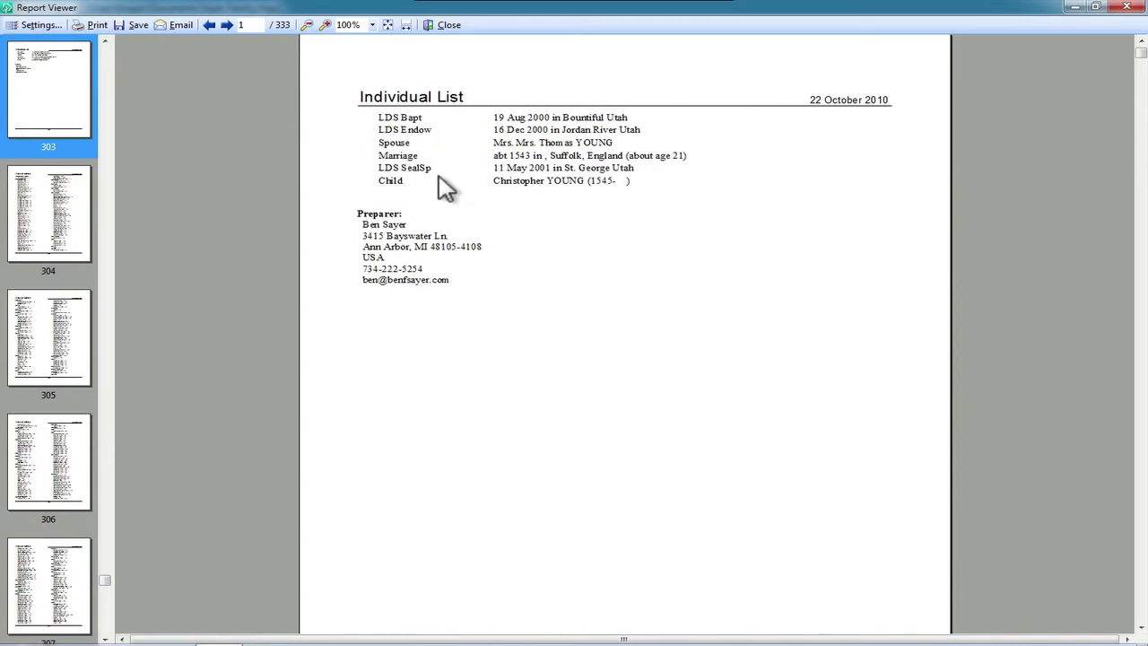
pyautogui.press('pageup')
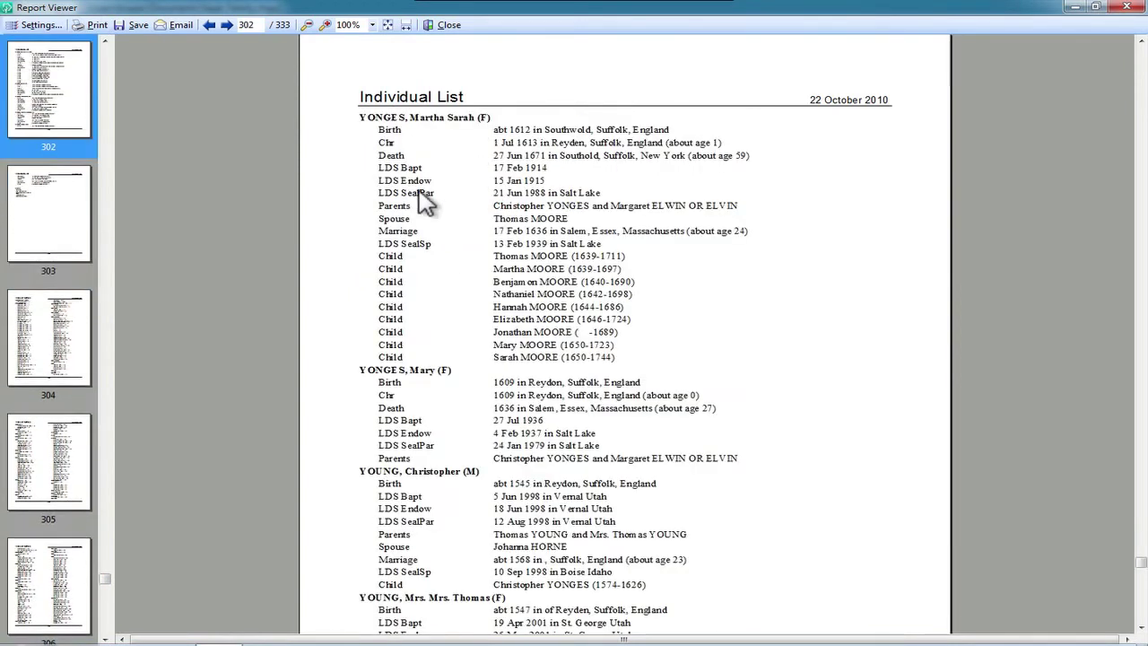
pyautogui.press('pagedown')
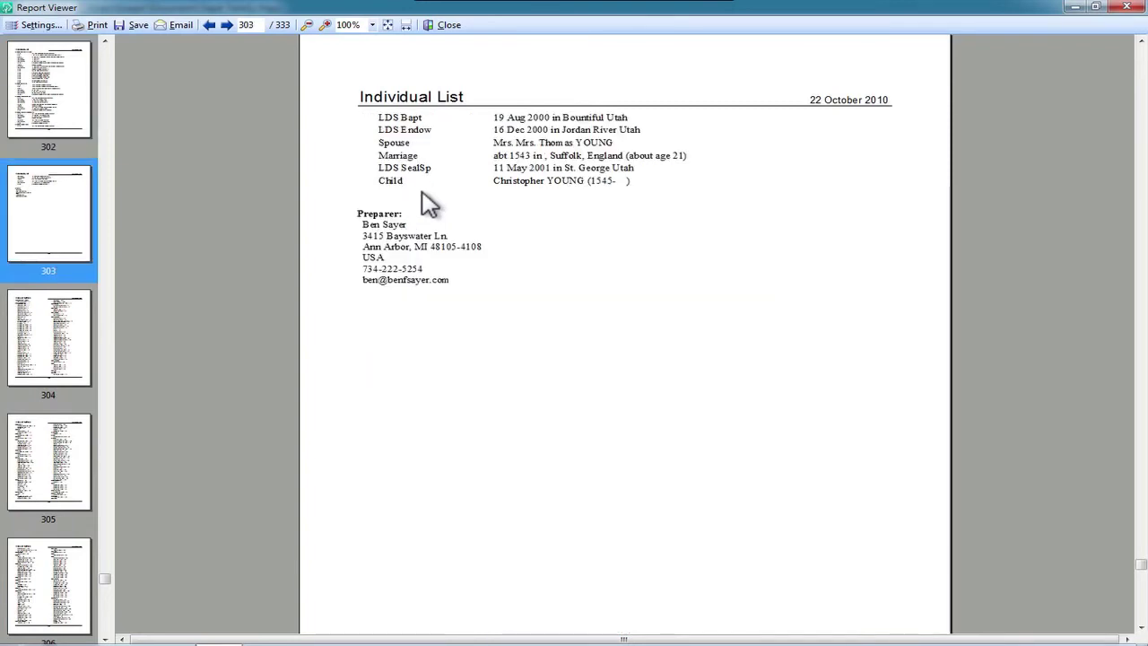
# Look through the report's Index of Names from page 304 onward.
pyautogui.press('pagedown')
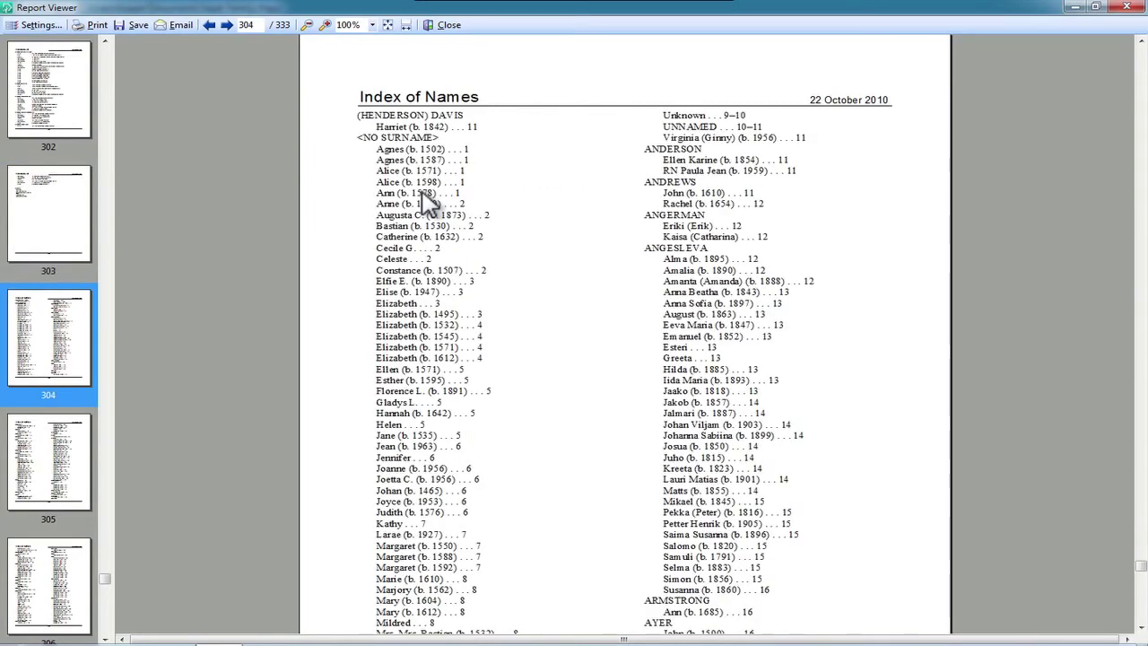
pyautogui.press('pagedown')
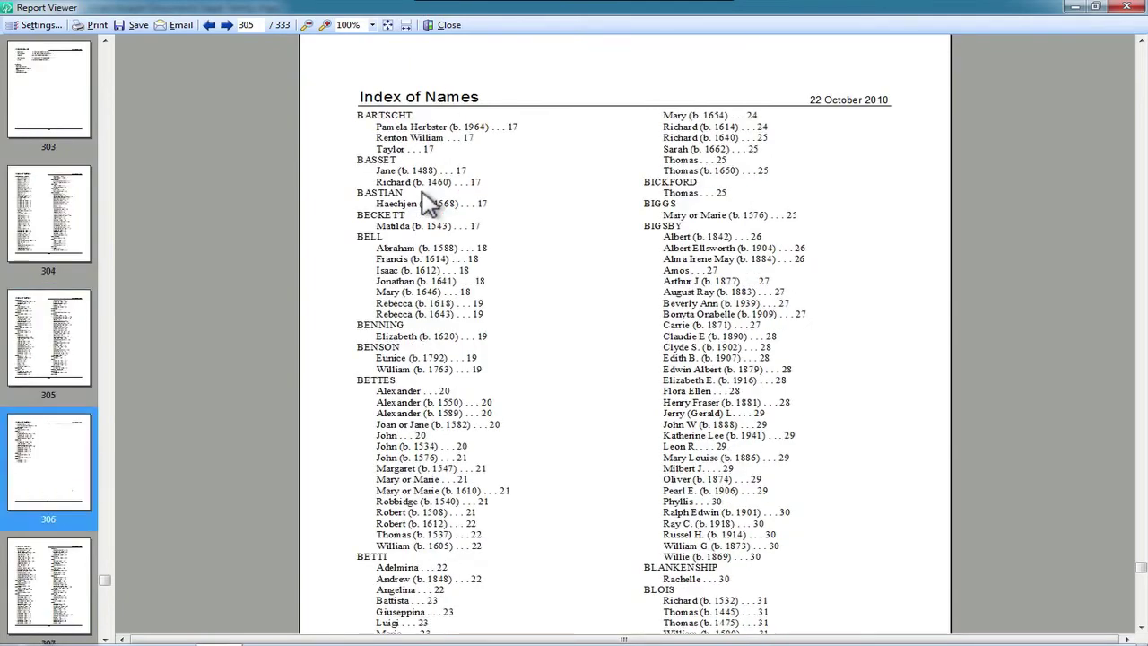
pyautogui.press('pagedown')
pyautogui.press('pagedown')
pyautogui.press('pagedown')
pyautogui.press('pagedown')
pyautogui.press('pagedown')
pyautogui.press('pagedown')
pyautogui.press('pagedown')
pyautogui.press('pagedown')
pyautogui.press('pagedown')
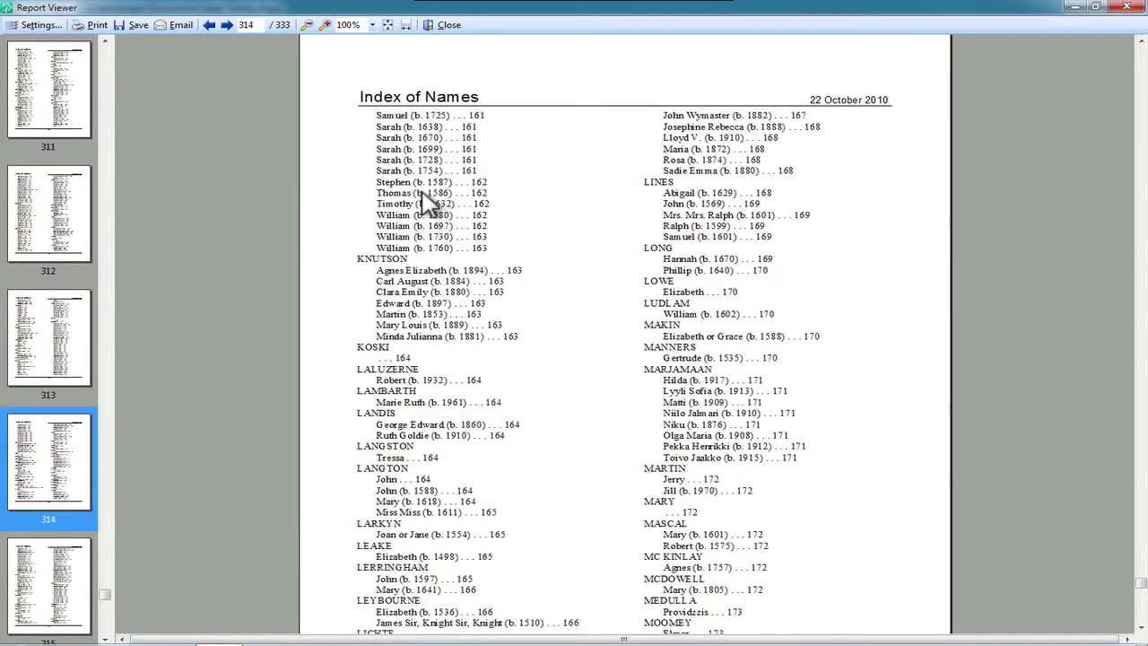
pyautogui.press('pagedown')
pyautogui.press('pagedown')
pyautogui.press('pagedown')
pyautogui.press('pagedown')
pyautogui.press('pagedown')
pyautogui.press('pagedown')
pyautogui.press('pagedown')
pyautogui.press('pagedown')
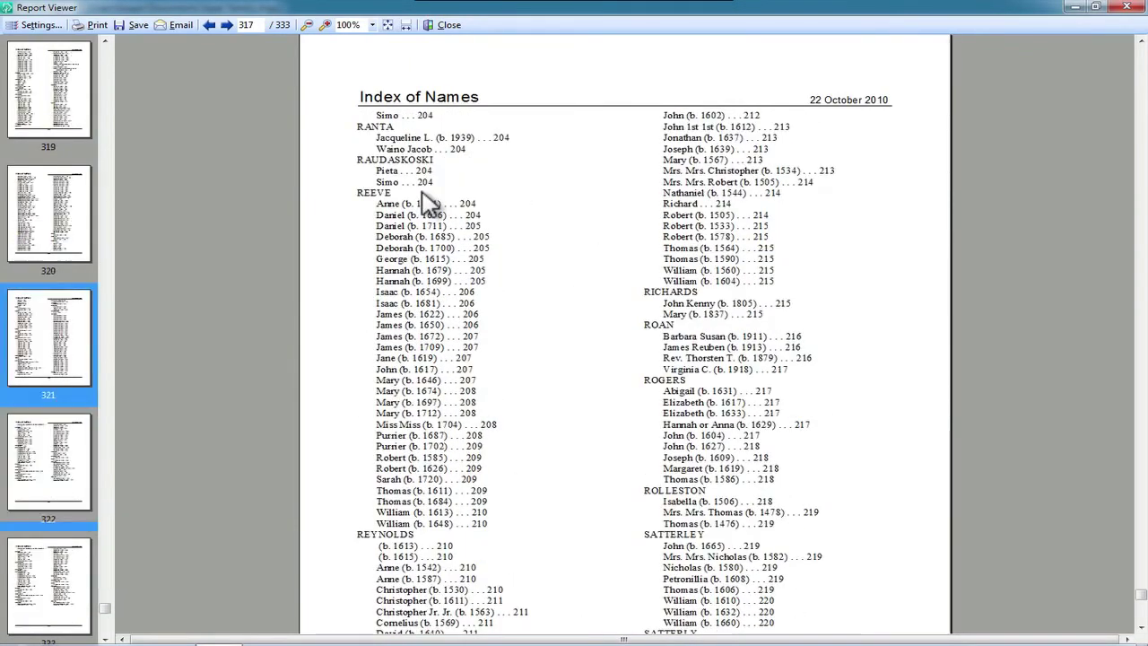
# Look through the Index of Places from page 323 to the report's last page and close the report.
pyautogui.press('pagedown')
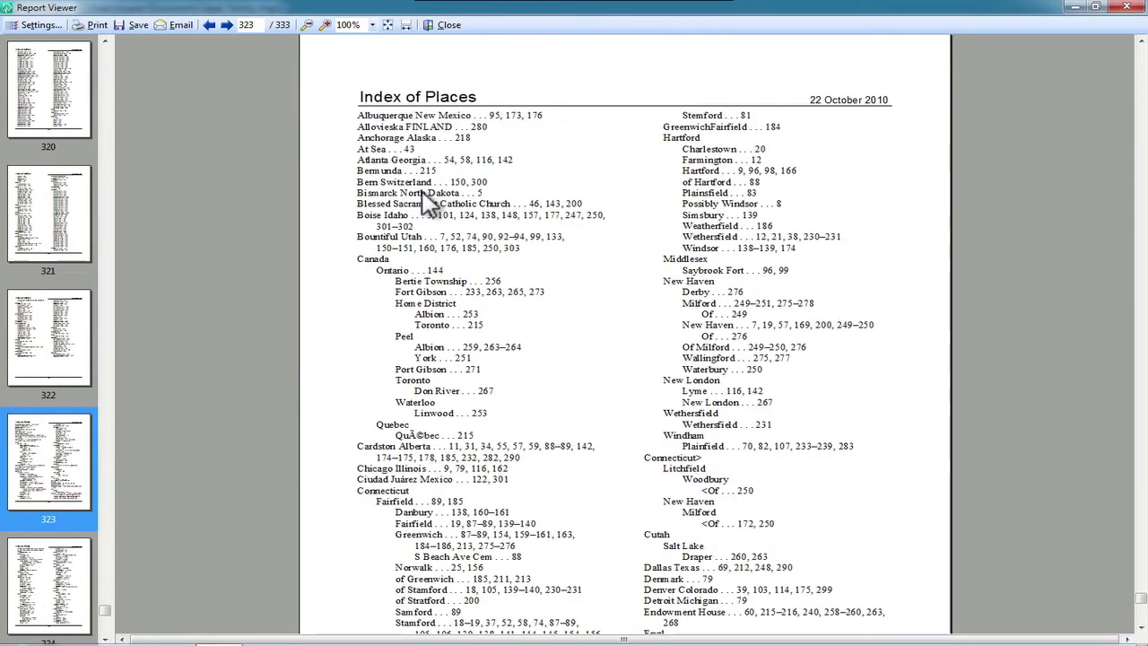
pyautogui.scroll(-2, 77, 508)
pyautogui.click(70, 444)
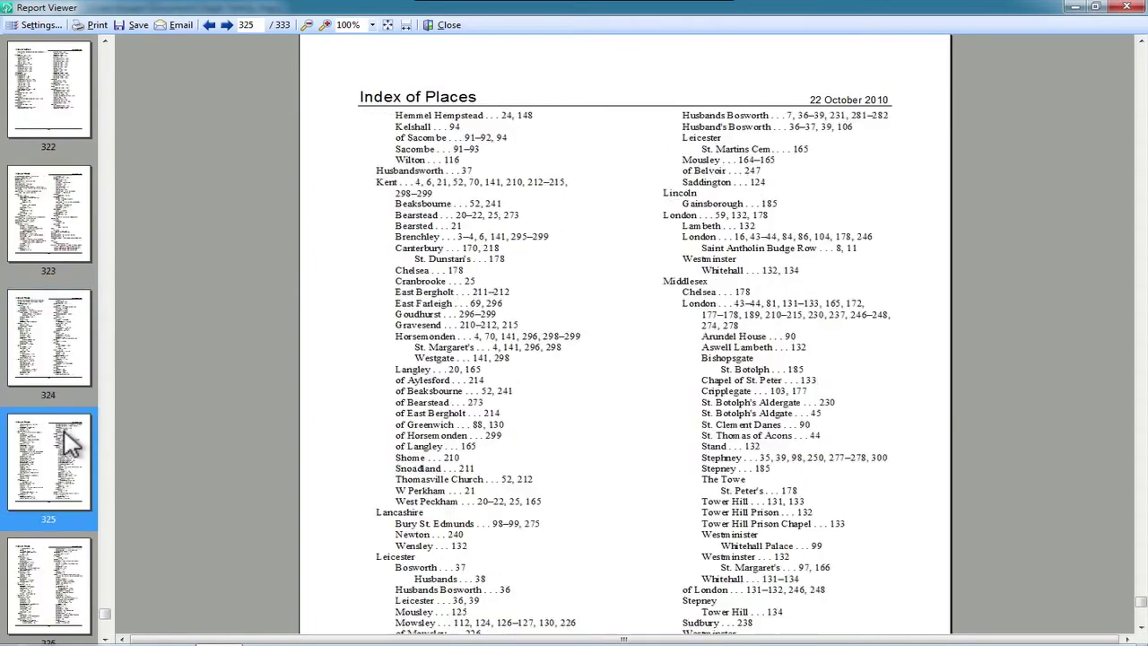
pyautogui.press('pagedown')
pyautogui.press('pagedown')
pyautogui.press('pagedown')
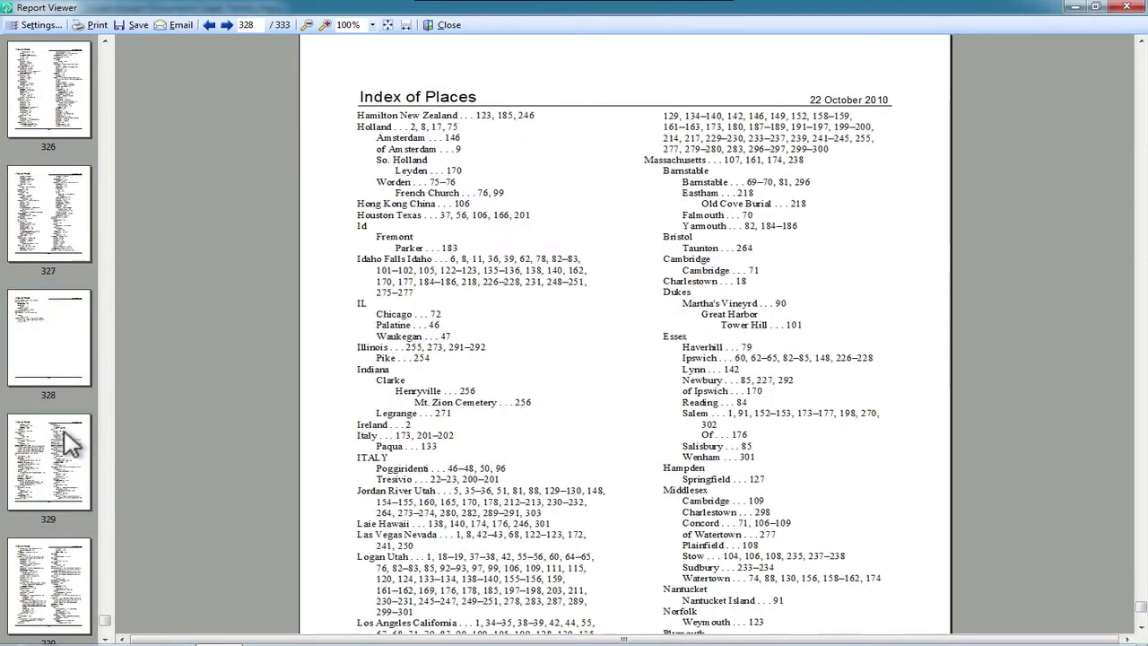
pyautogui.press('pagedown')
pyautogui.press('pagedown')
pyautogui.press('pagedown')
pyautogui.press('pagedown')
pyautogui.press('pagedown')
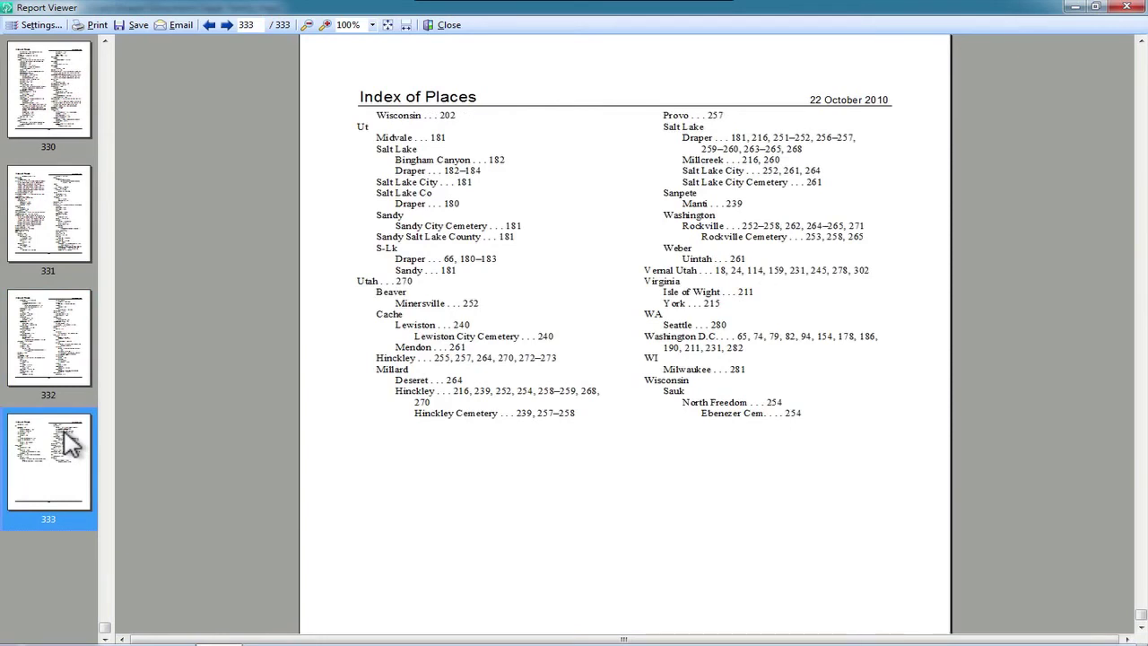
pyautogui.click(446, 26)
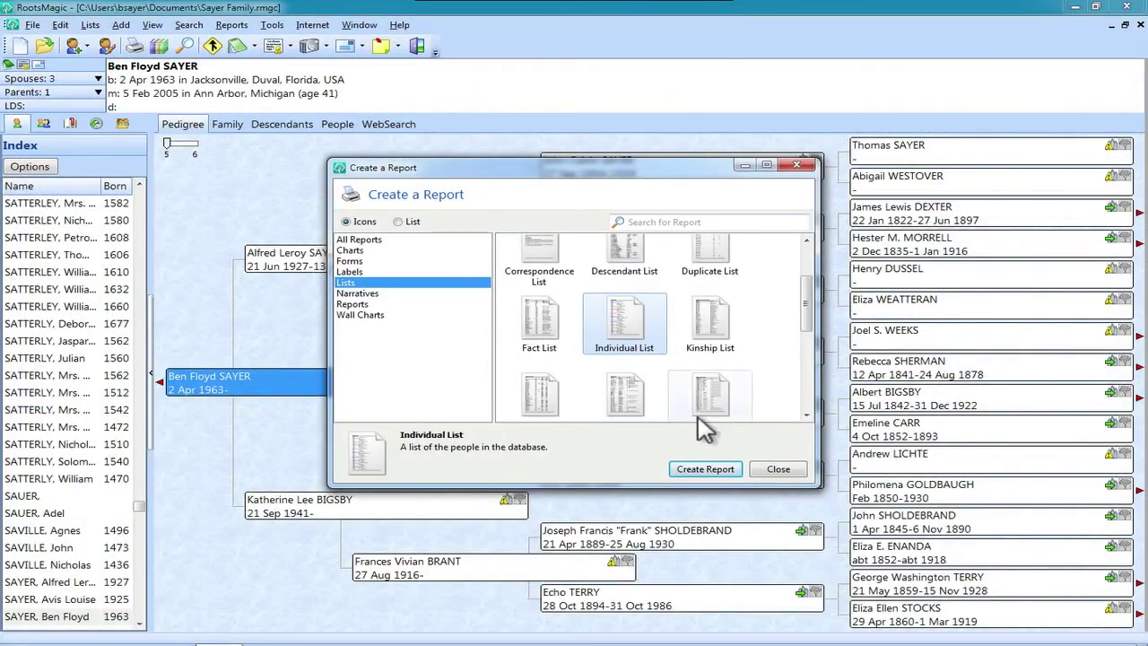